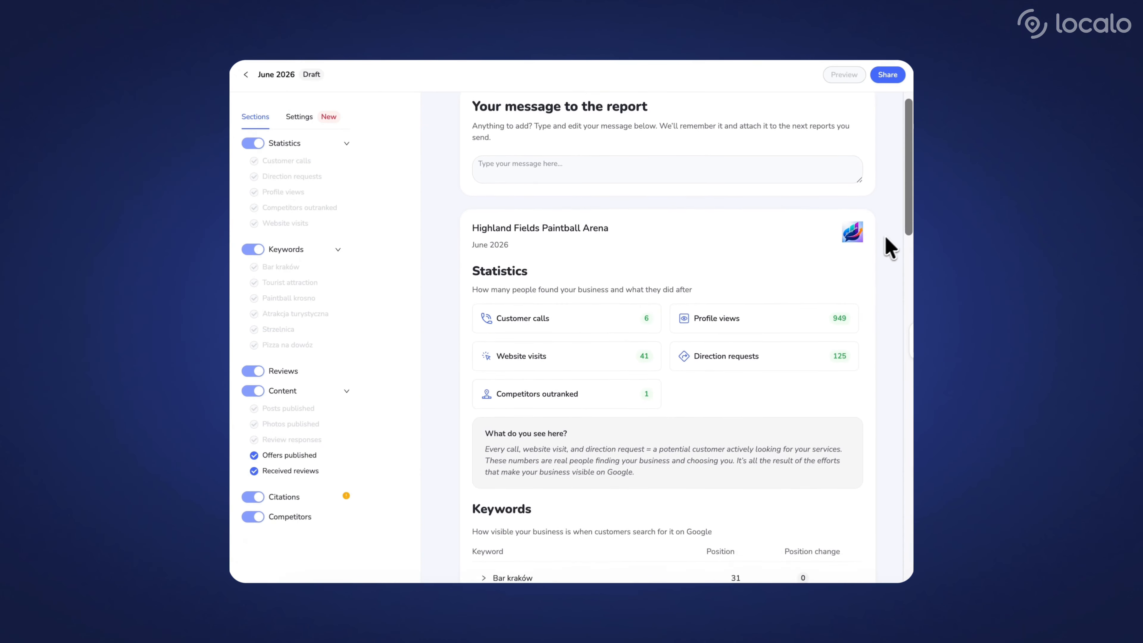
scroll(890, 243, down, 3)
scroll(893, 245, down, 5)
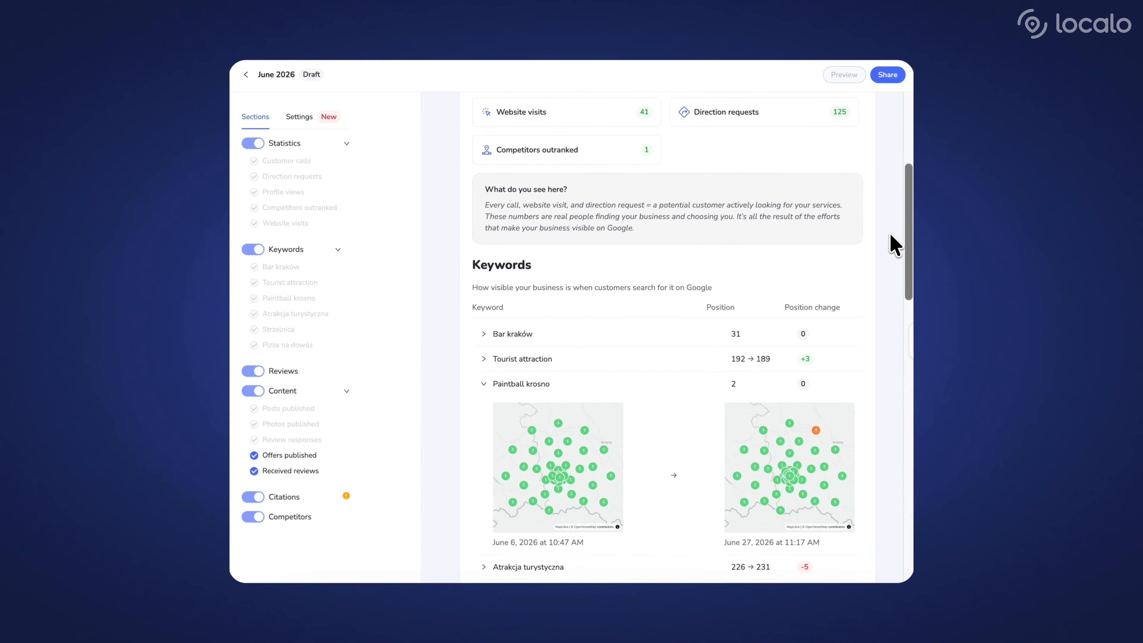
scroll(893, 245, down, 4)
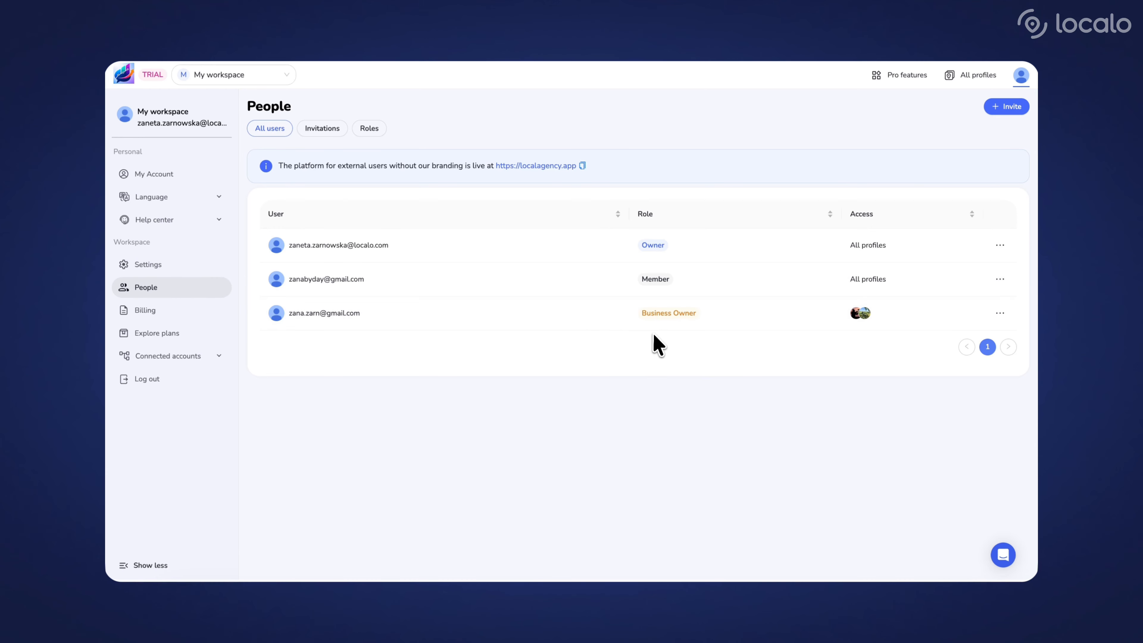
Start a new role in the workspace's people settings and name it Business Owner
click(338, 131)
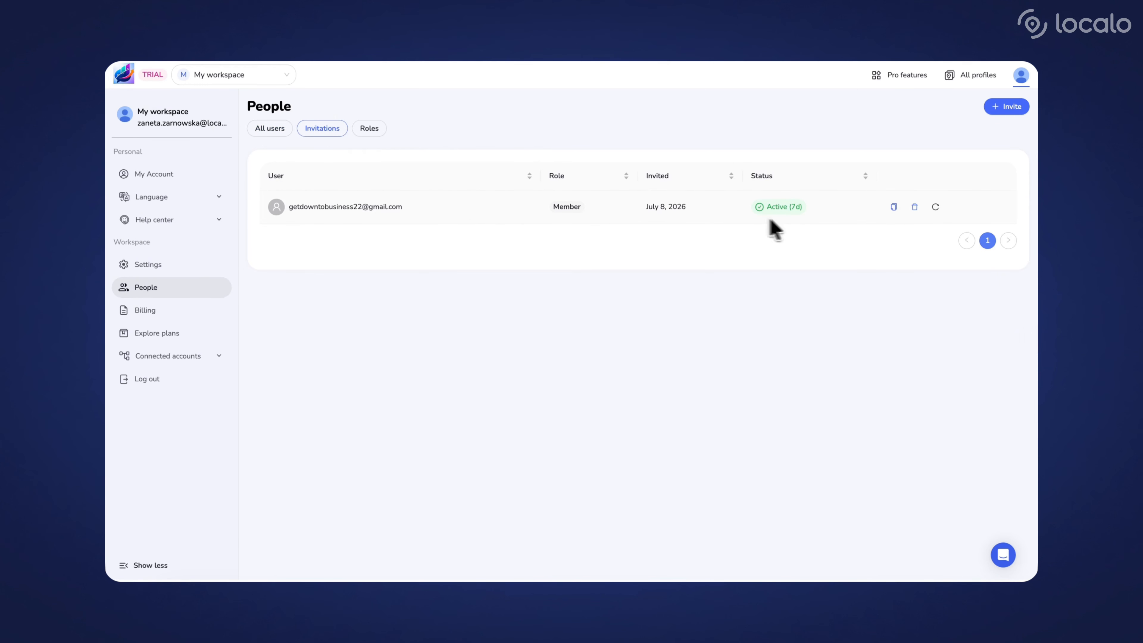
click(370, 129)
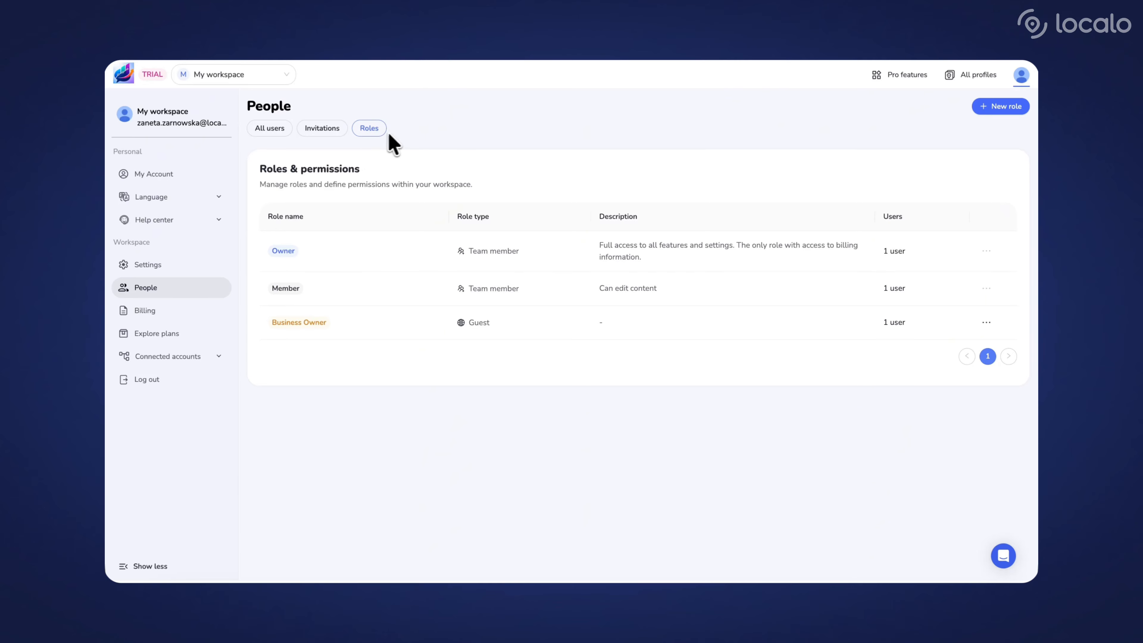
click(982, 107)
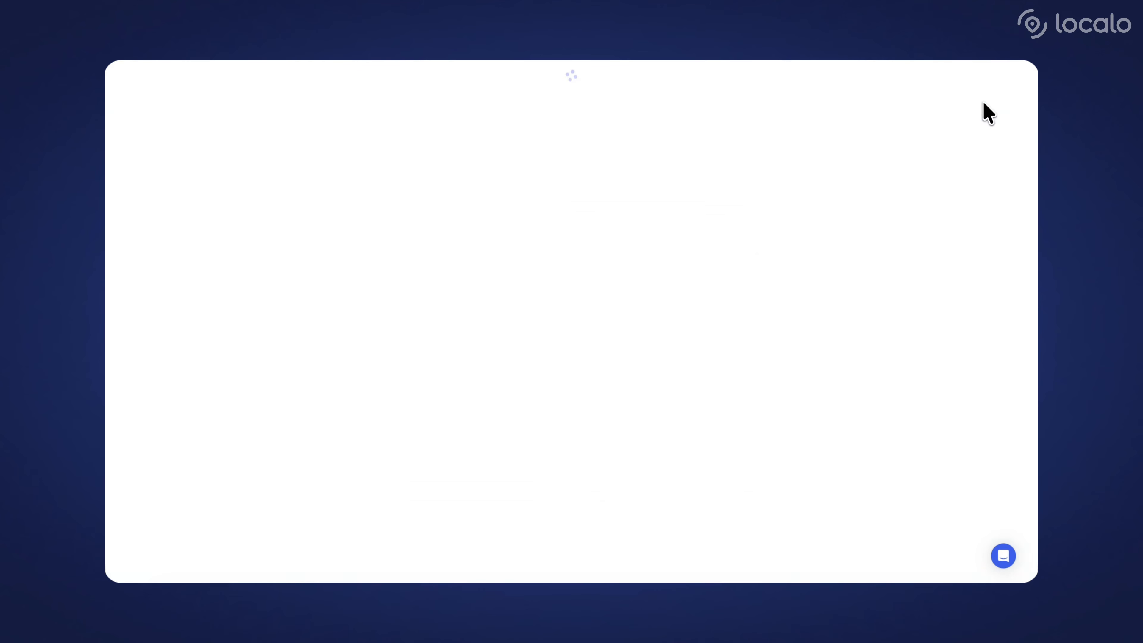
click(671, 177)
text(Busin)
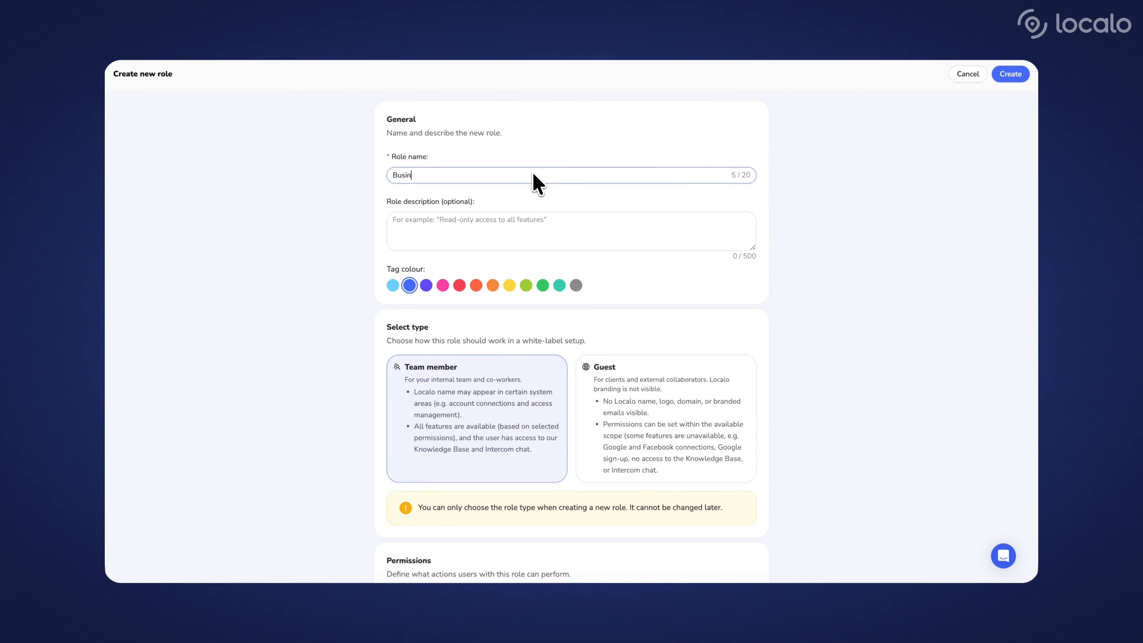
text(ess Owner)
Give the new role the lime-green tag colour and set its type to Guest
click(510, 285)
click(528, 288)
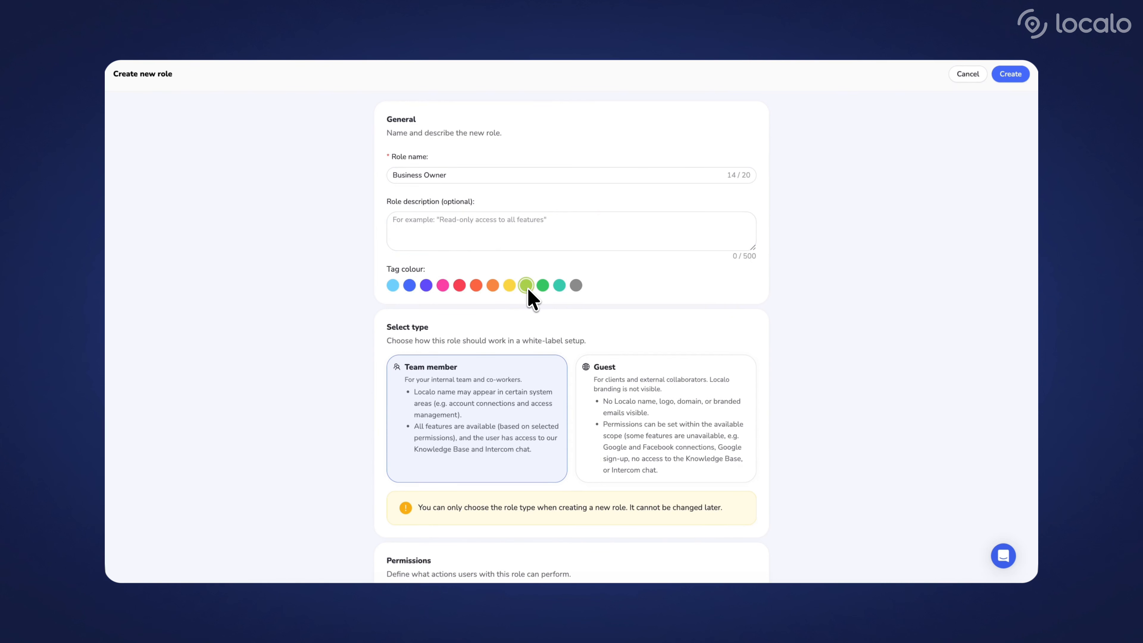
click(614, 389)
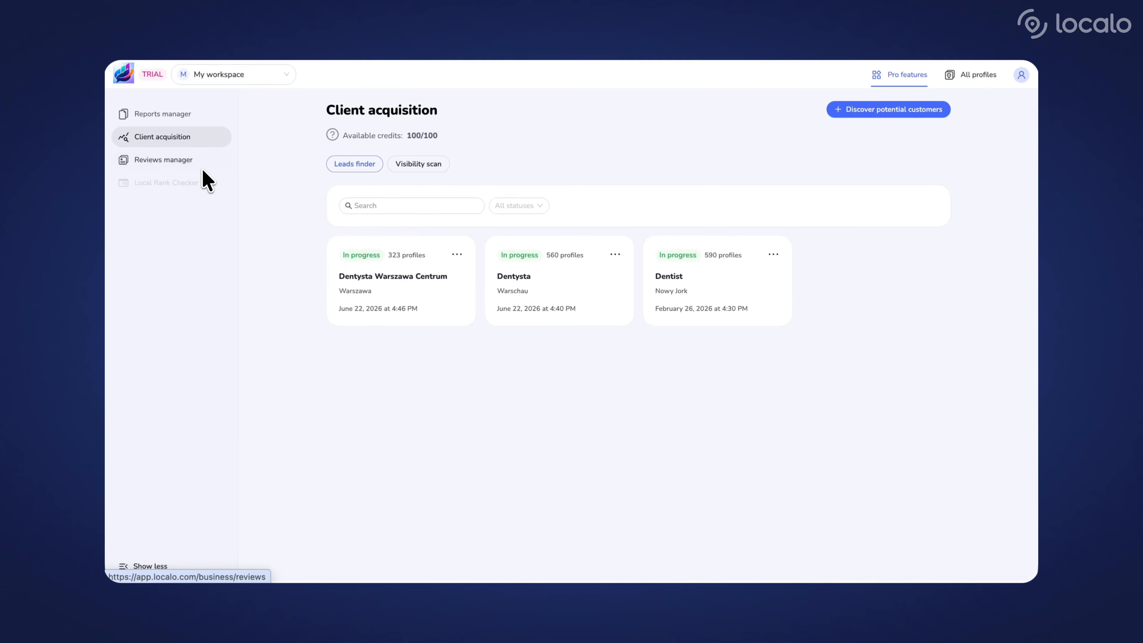
click(201, 164)
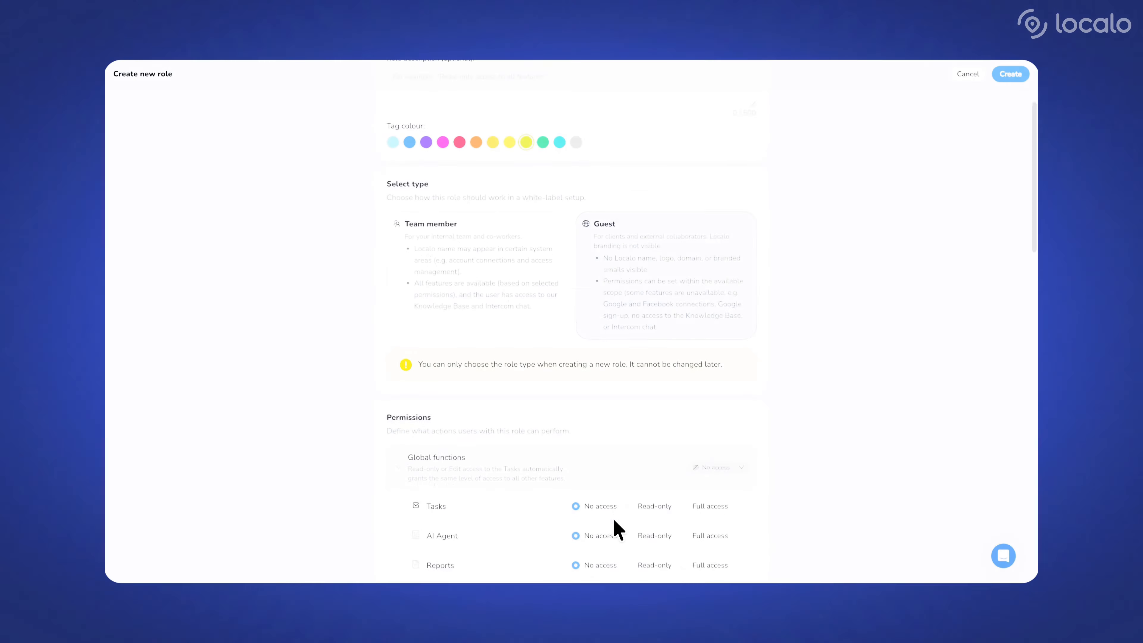
Set the role's Reports permission to Read-only and accept the related access changes
scroll(613, 523, down, 5)
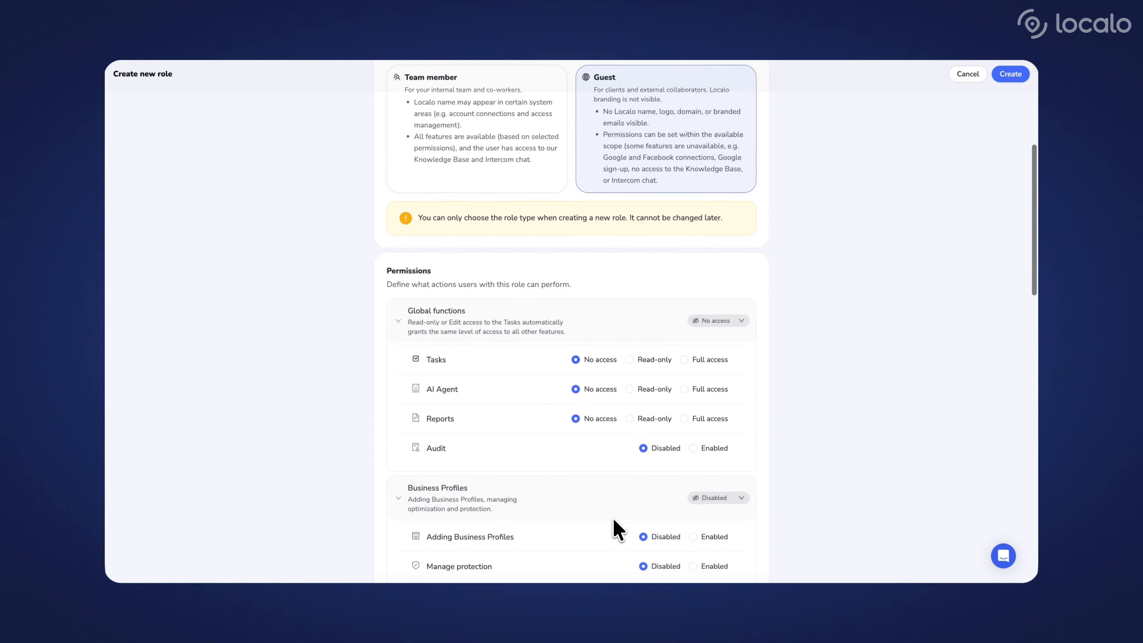
scroll(614, 523, down, 1)
scroll(614, 525, down, 1)
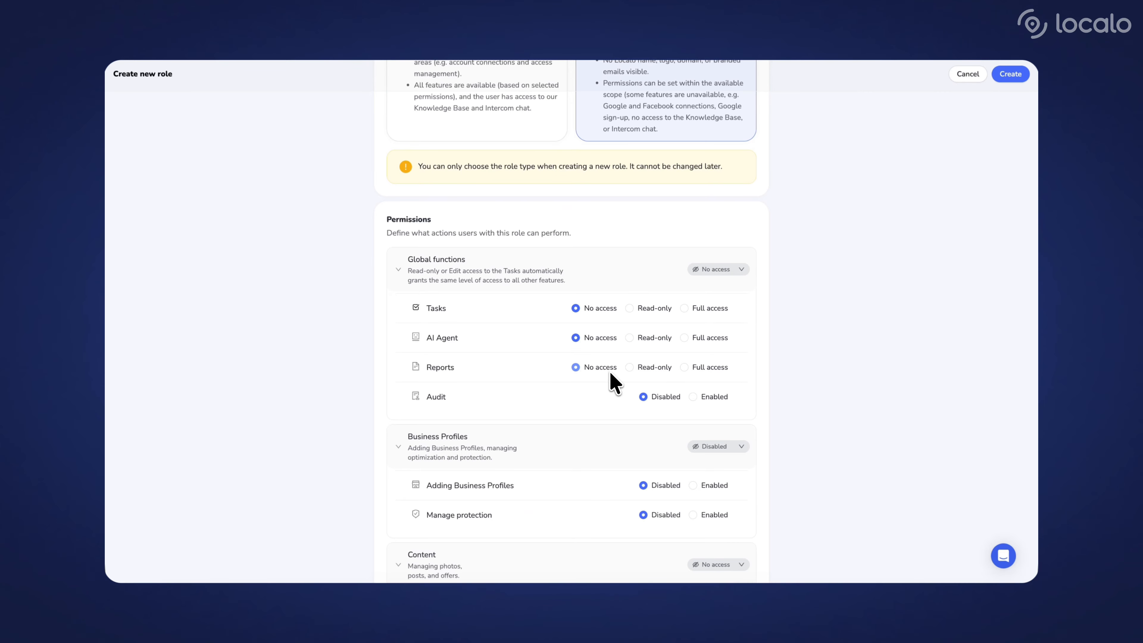
click(647, 368)
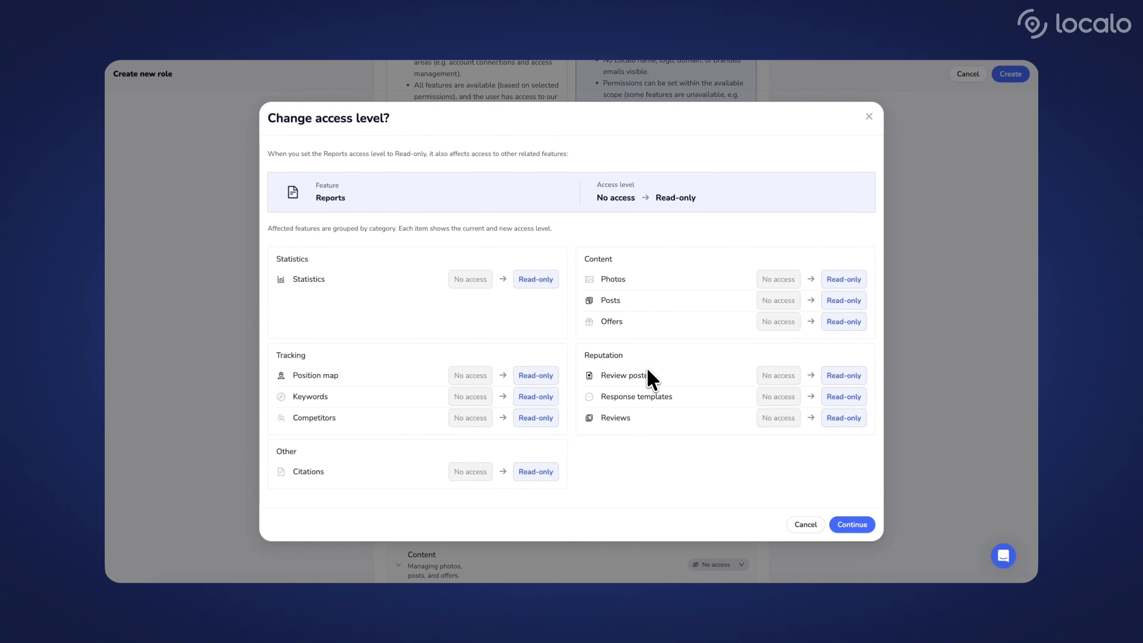
click(859, 530)
Raise the Reports permission to Full access, including its related features, and create the role
click(685, 369)
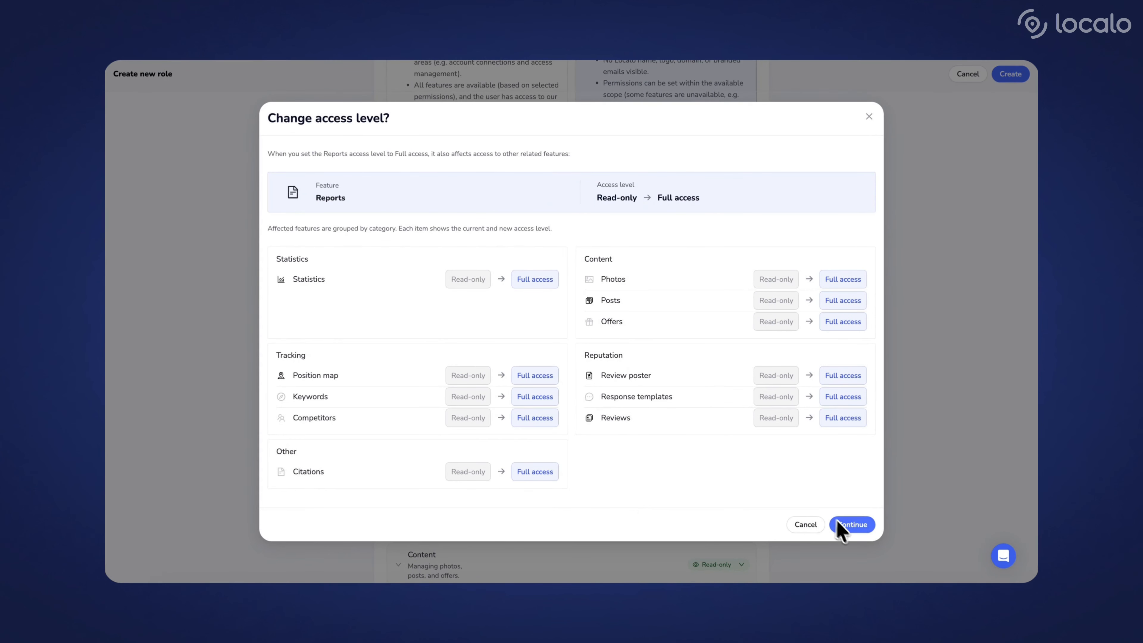
click(846, 527)
scroll(845, 527, down, 1)
scroll(846, 528, down, 10)
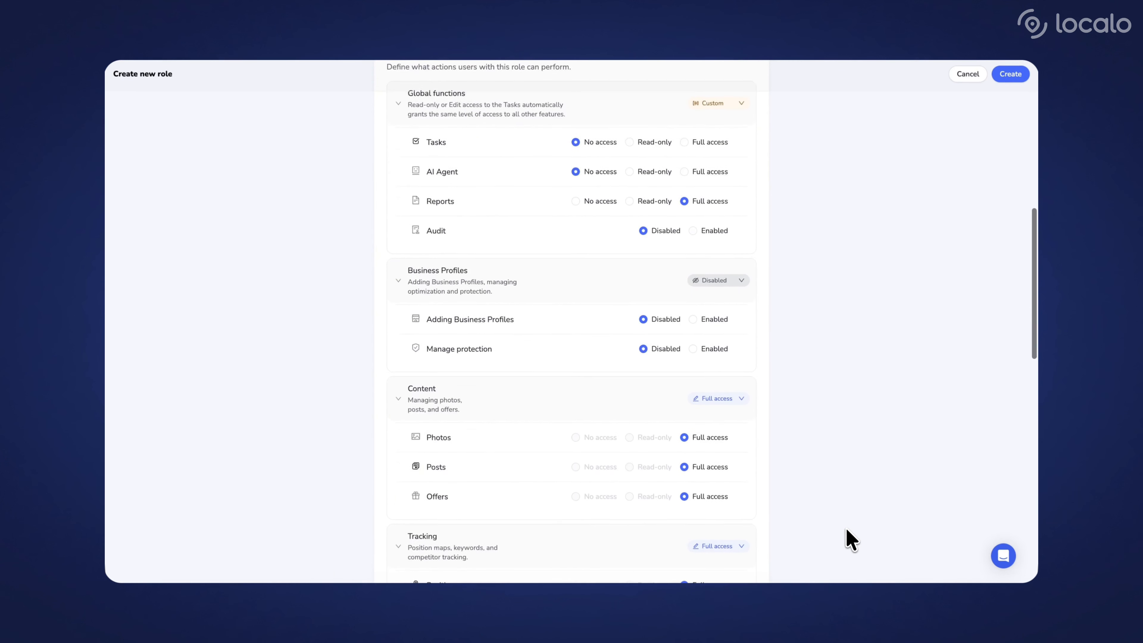
scroll(846, 528, down, 10)
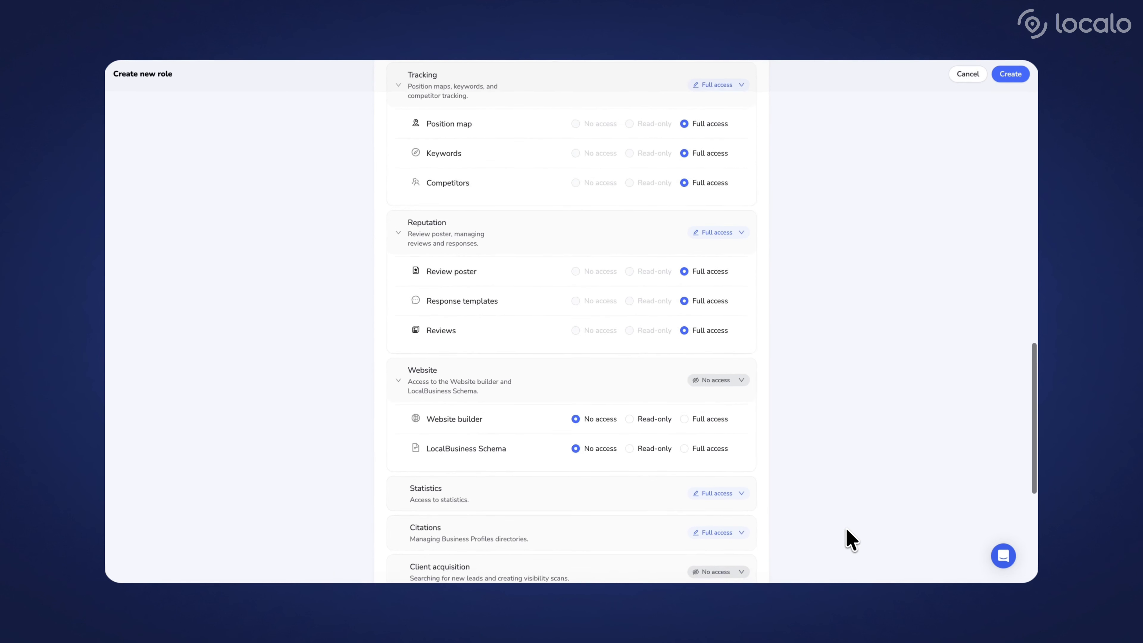
scroll(845, 527, up, 20)
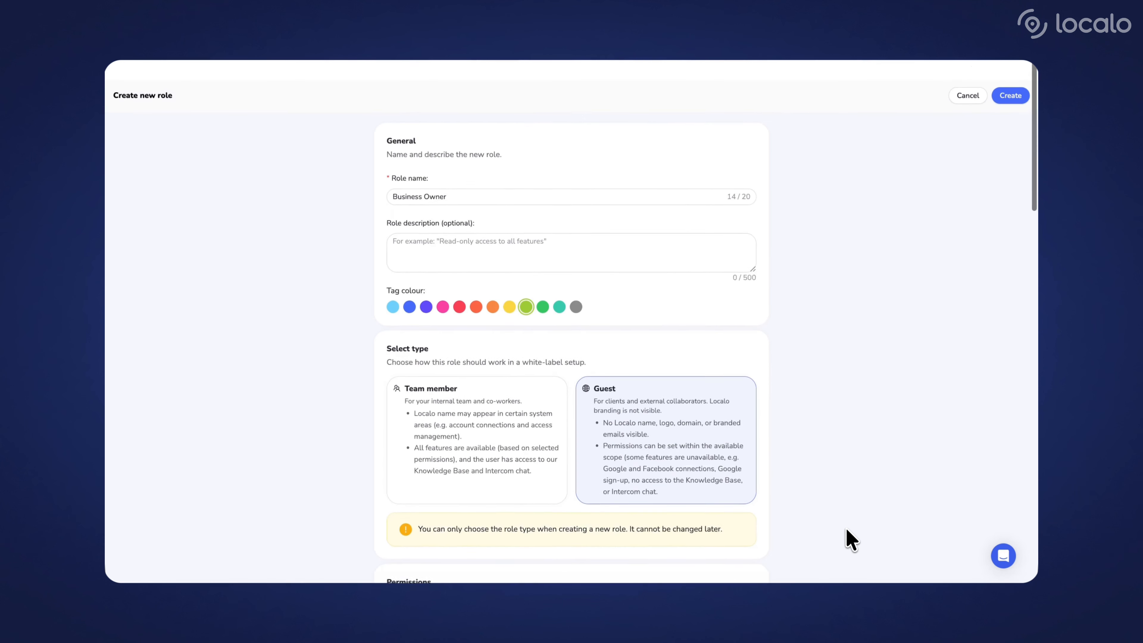
click(1010, 75)
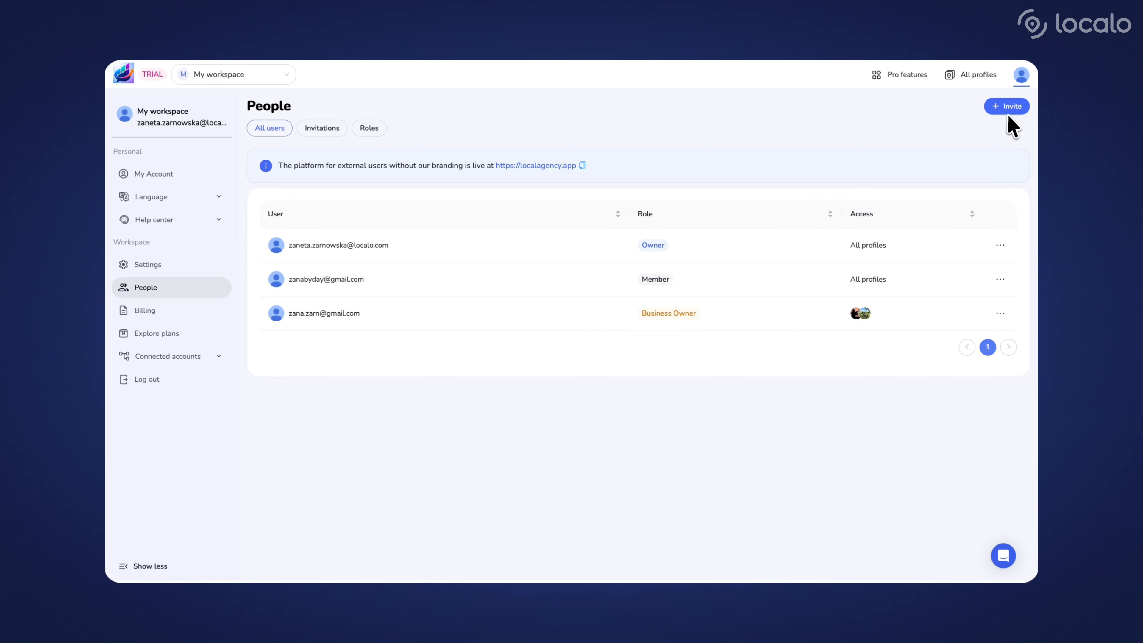
Start a new invitation and add the two recipients' e-mail addresses
click(1008, 108)
click(636, 175)
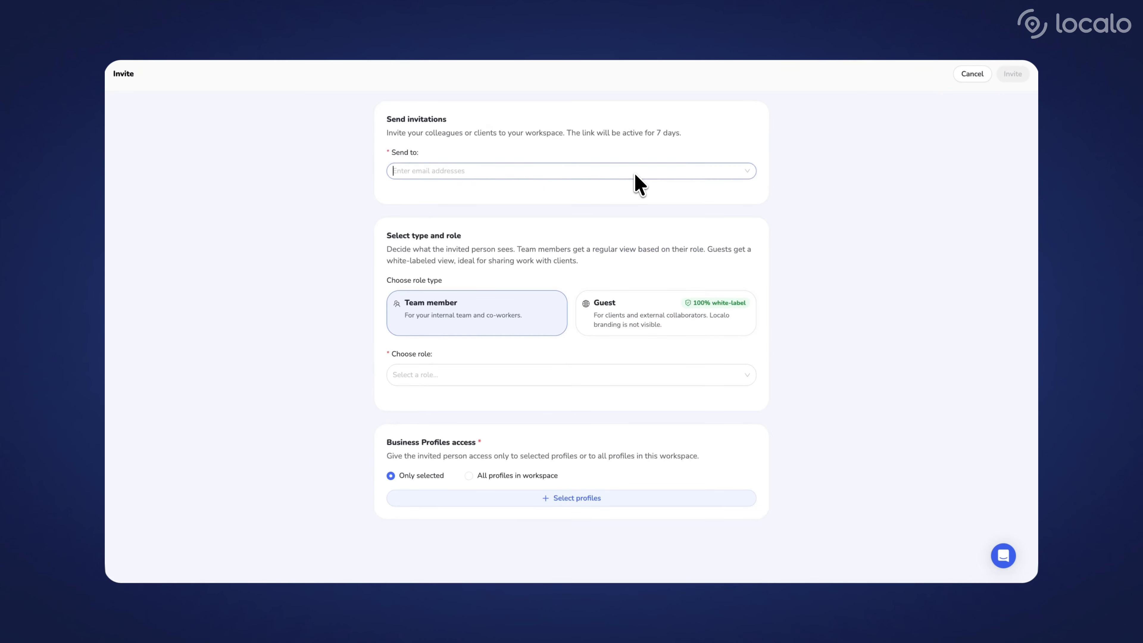
key(ctrl+v)
key(Return)
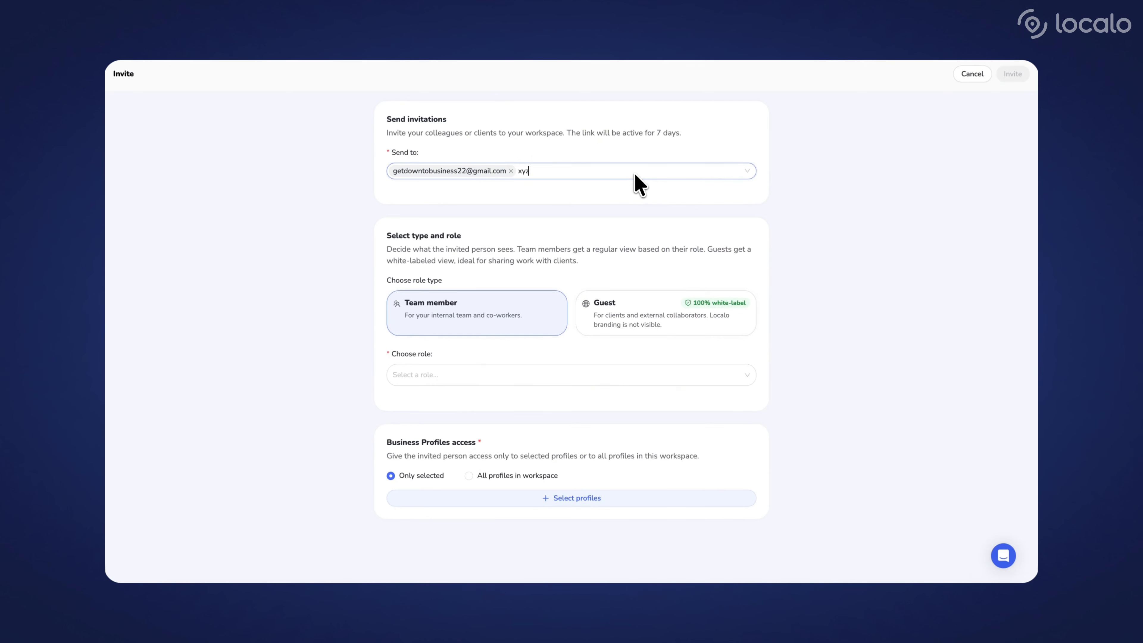
key(Return)
Invite the recipients as Guest type with the lime-green Business Owner role
click(650, 331)
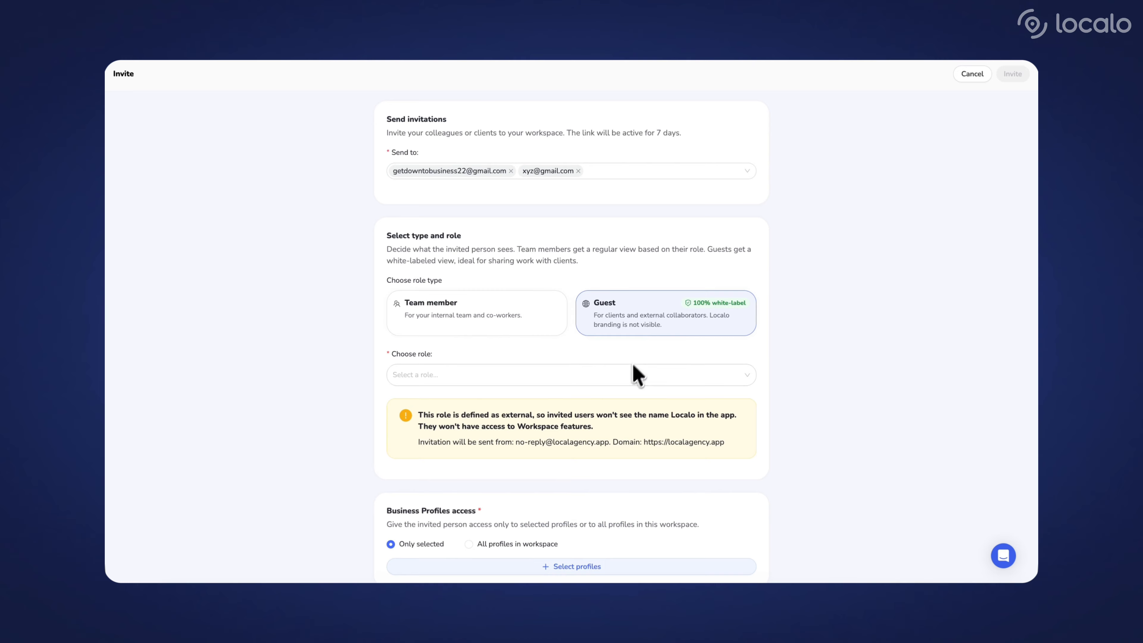
click(631, 374)
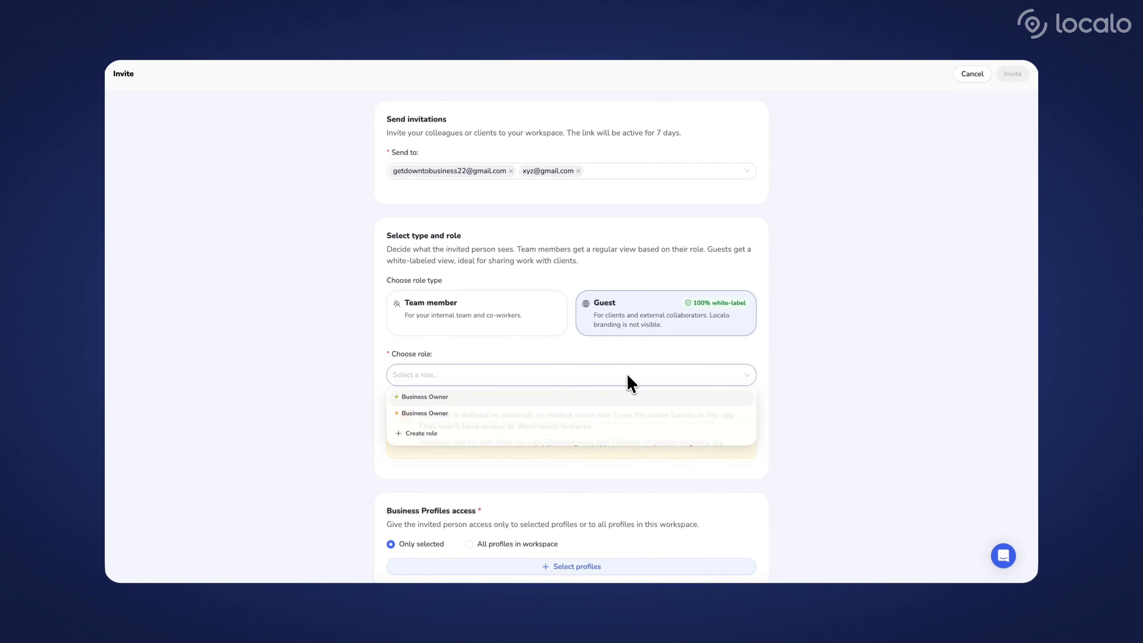
click(624, 404)
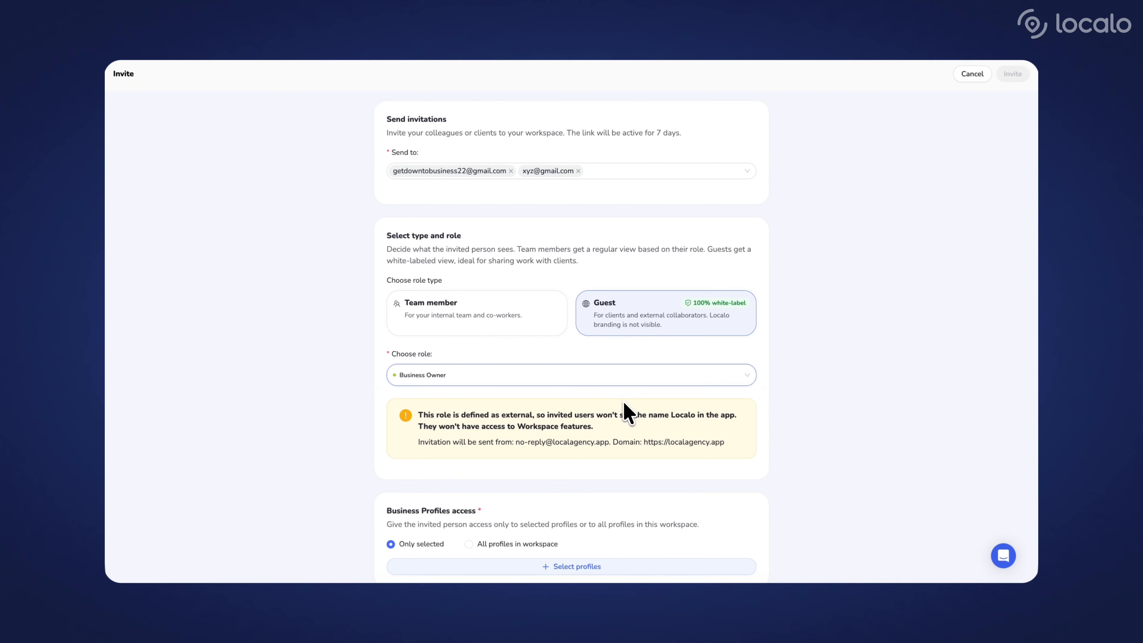
Examine the sender address and domain given in the notice about external roles
scroll(626, 411, down, 1)
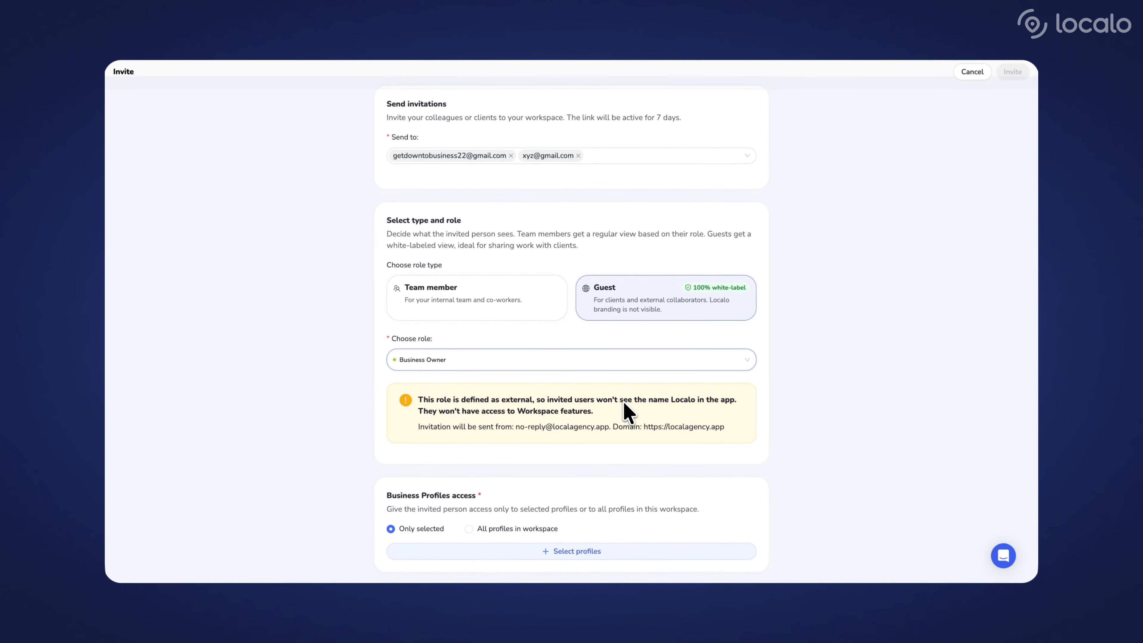
drag(517, 430, 558, 432)
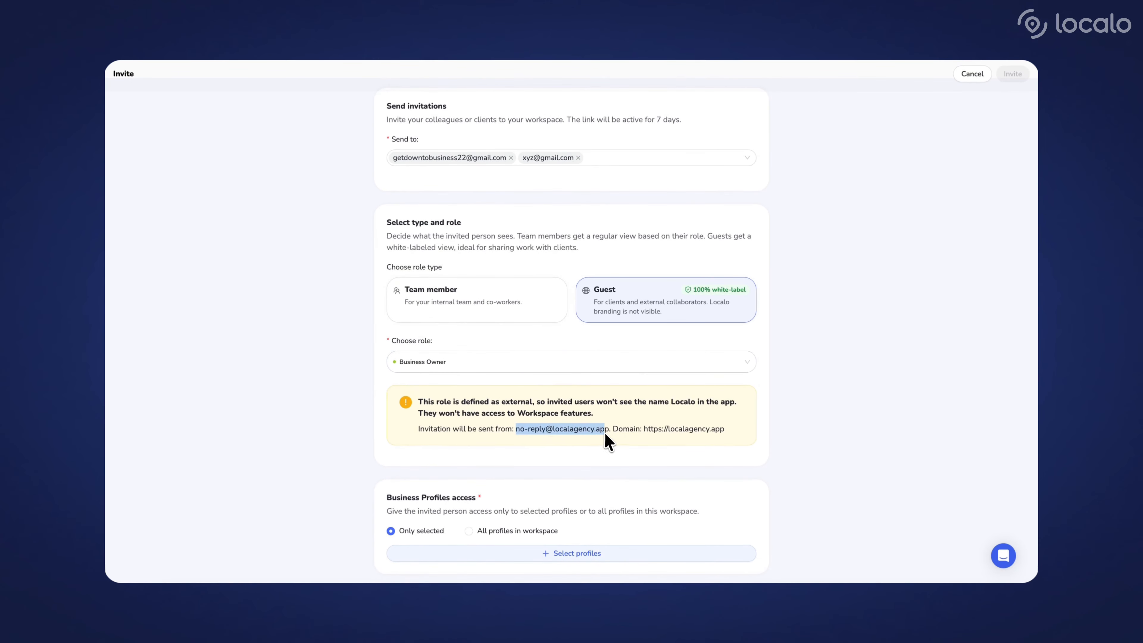
click(620, 448)
drag(645, 430, 726, 431)
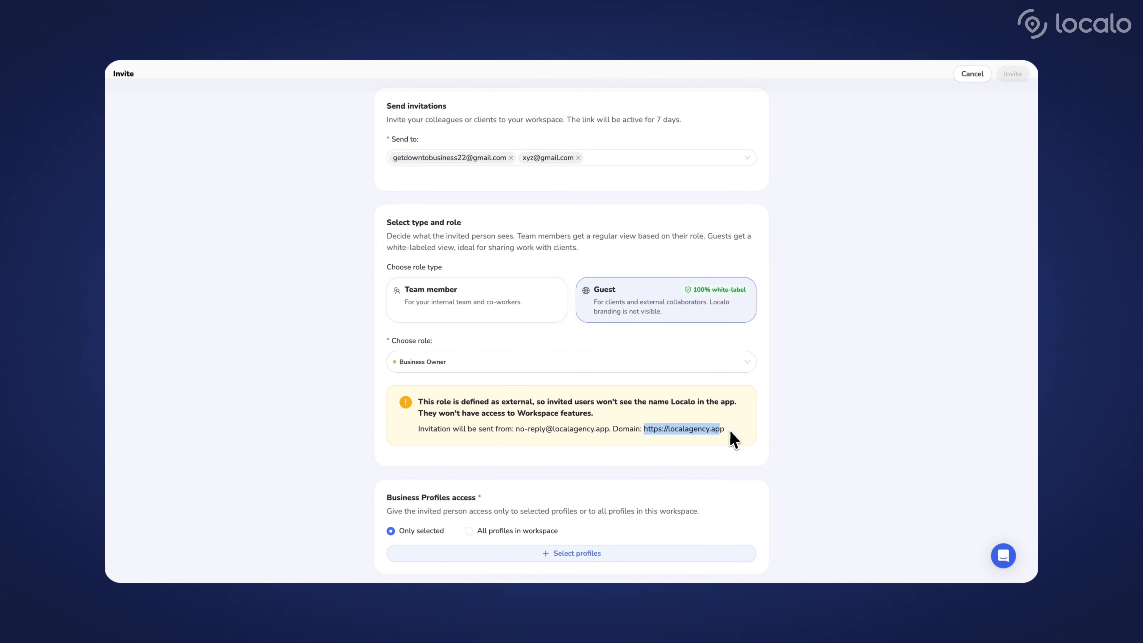
click(708, 445)
scroll(704, 448, down, 1)
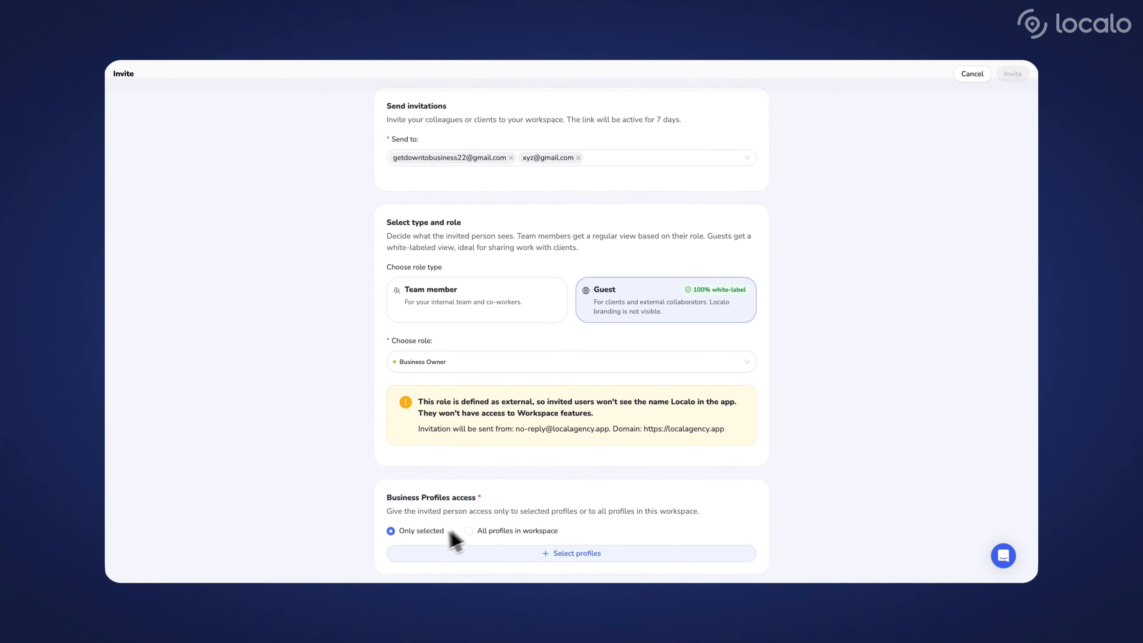
Give the invitees access to only the Victory Football Group profile and send the invitations
click(529, 552)
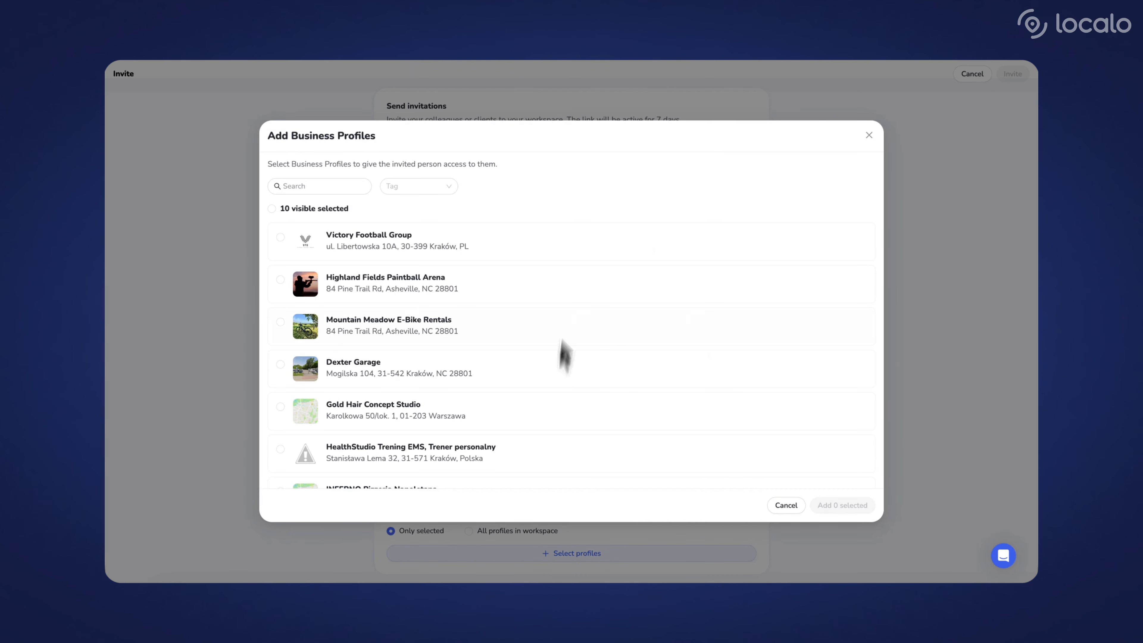
click(578, 252)
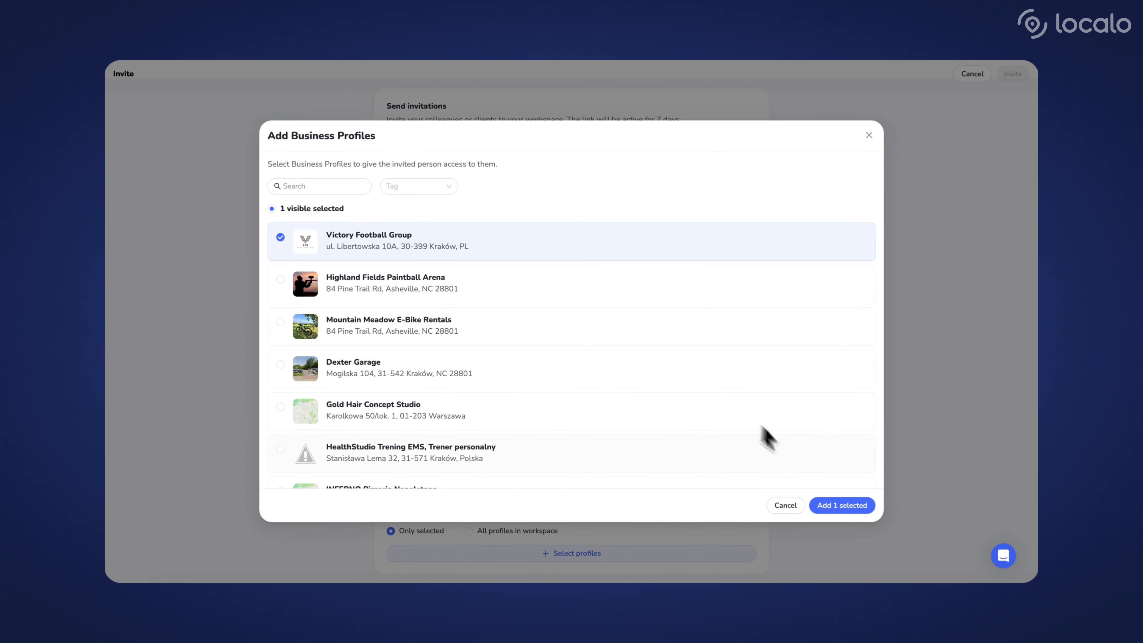
click(842, 508)
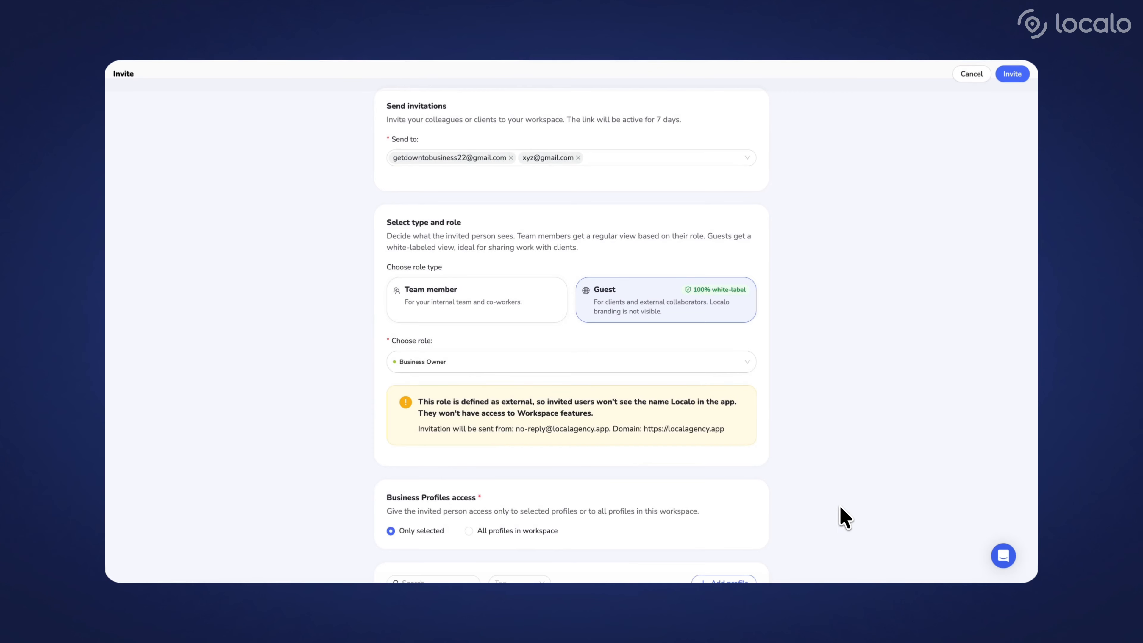
scroll(846, 518, down, 2)
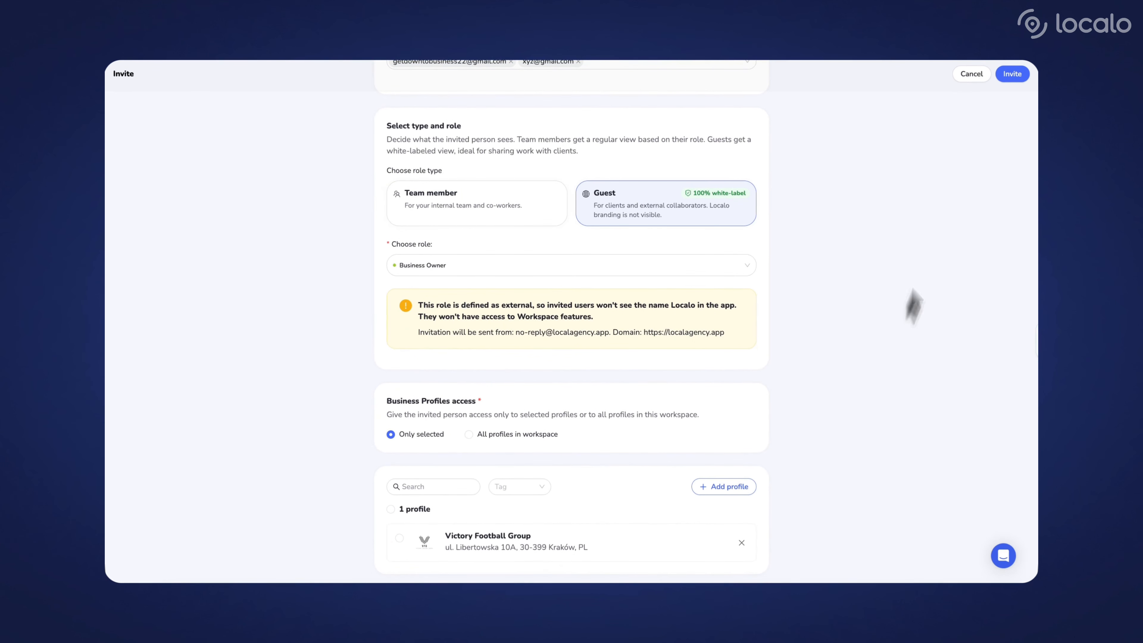
click(1016, 80)
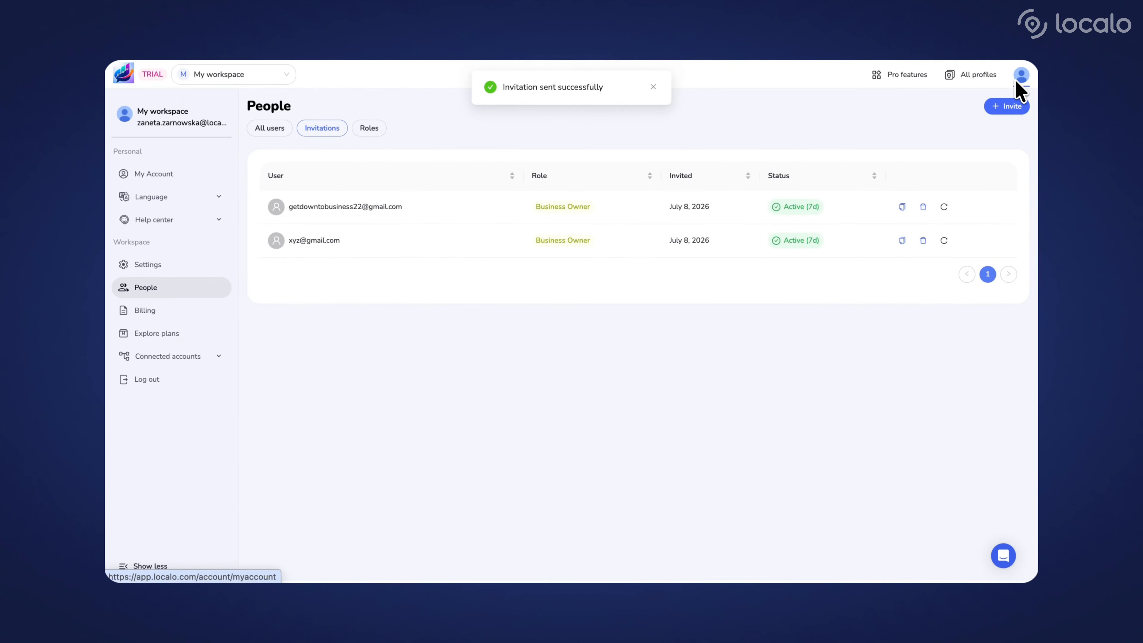
click(924, 241)
click(945, 215)
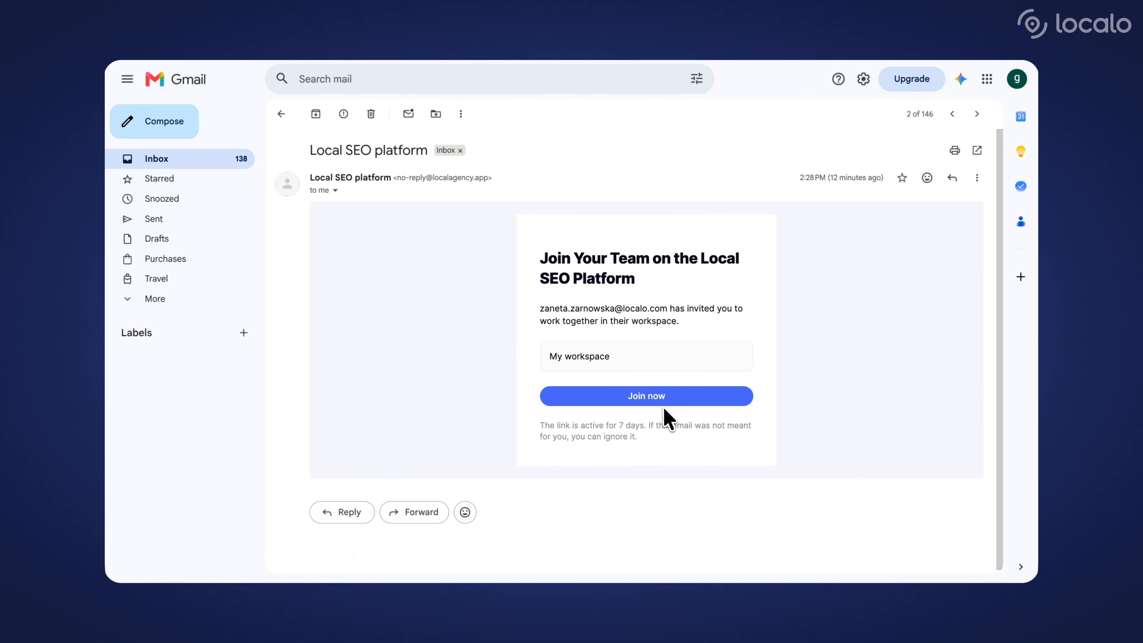
Join the workspace from the invitation e-mail, logging in with the account password to accept it
click(683, 401)
text(•)
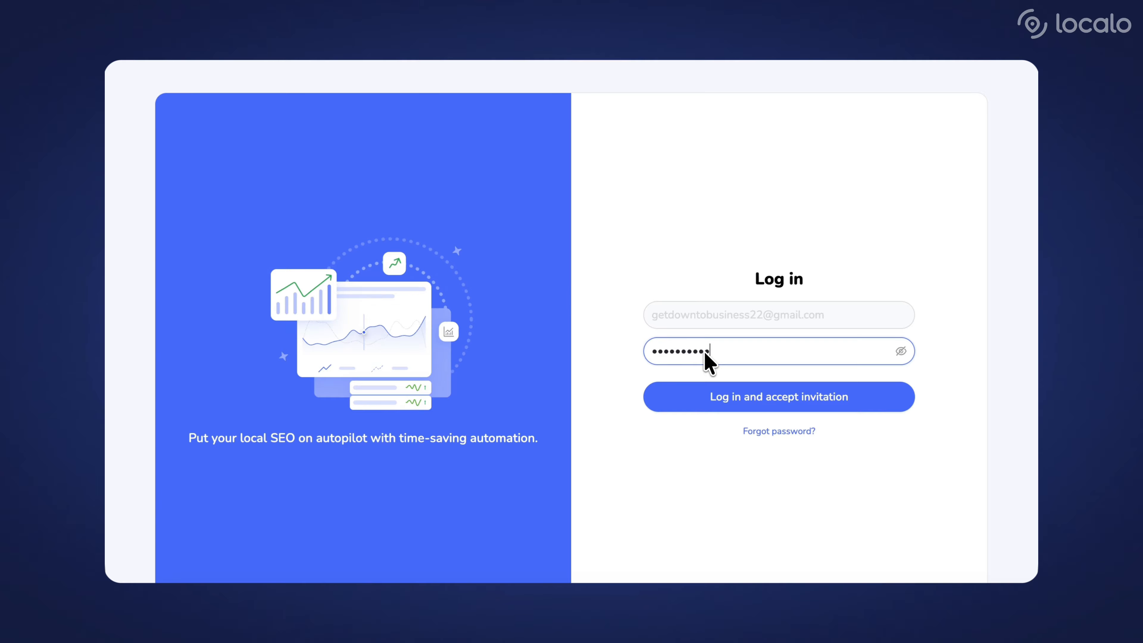
click(747, 405)
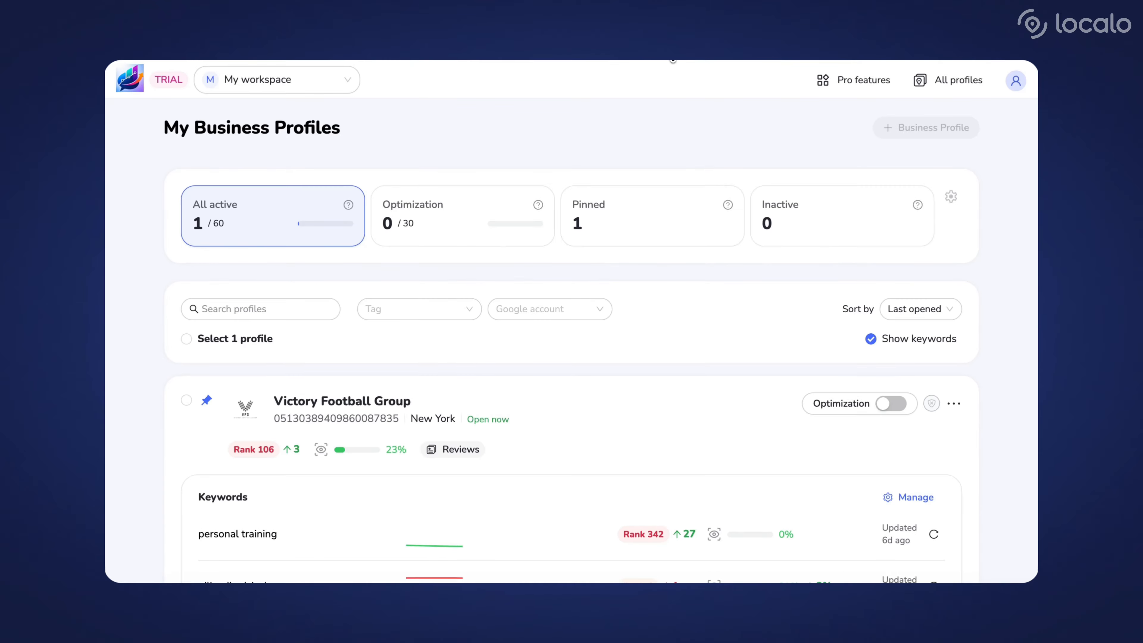
scroll(664, 95, down, 3)
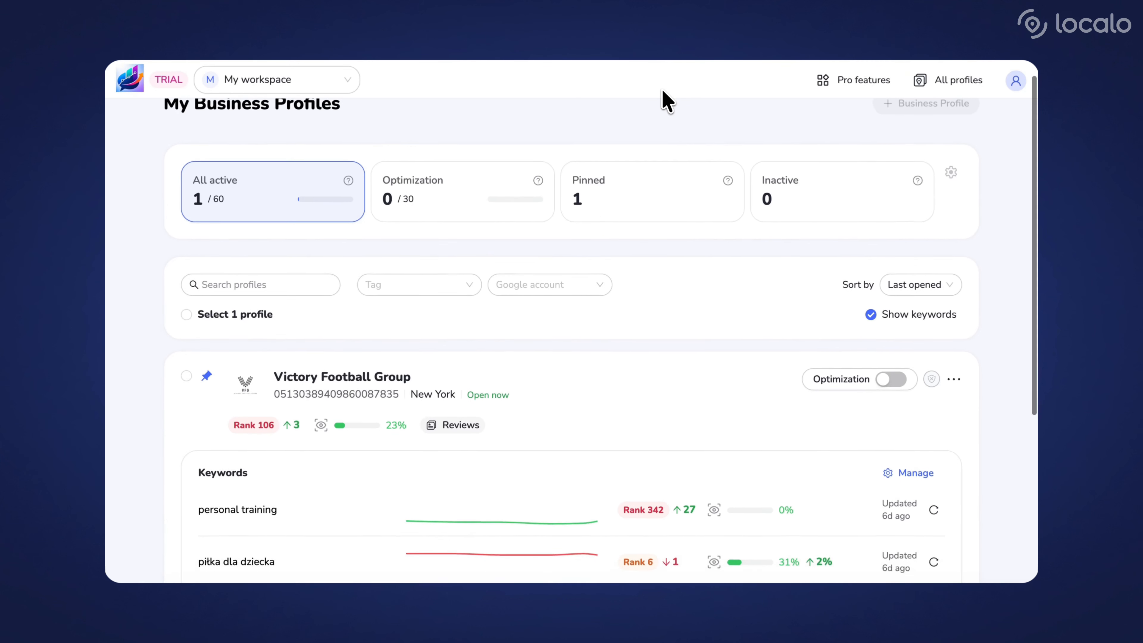
Look through the guest's business profile list, the Reports manager and the Victory Football Group profile dashboard
scroll(664, 92, down, 3)
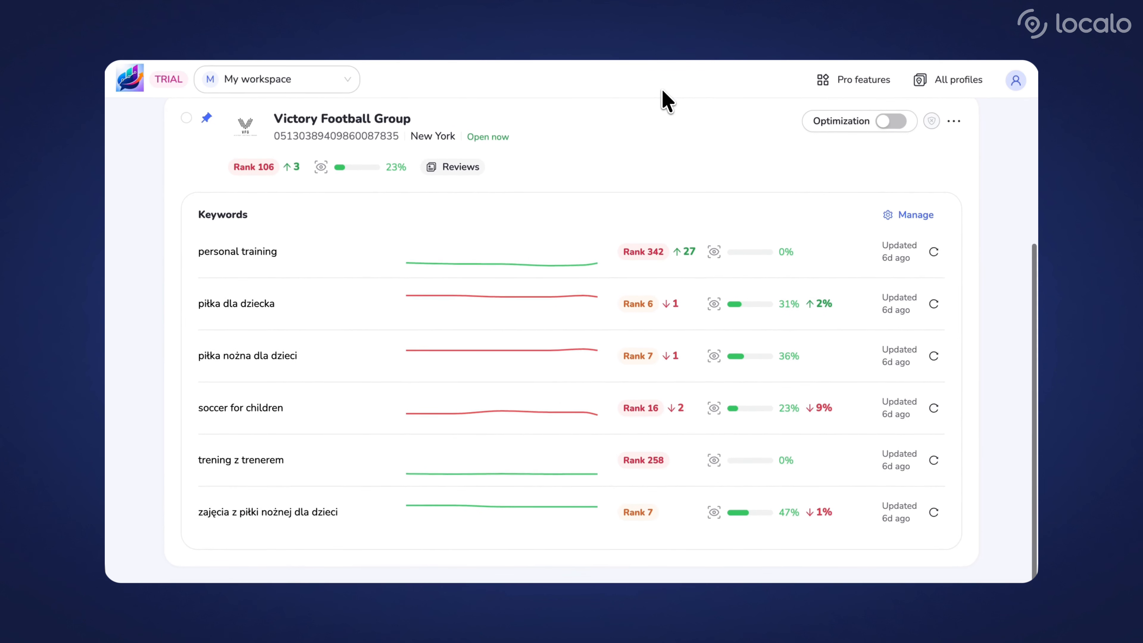
click(845, 81)
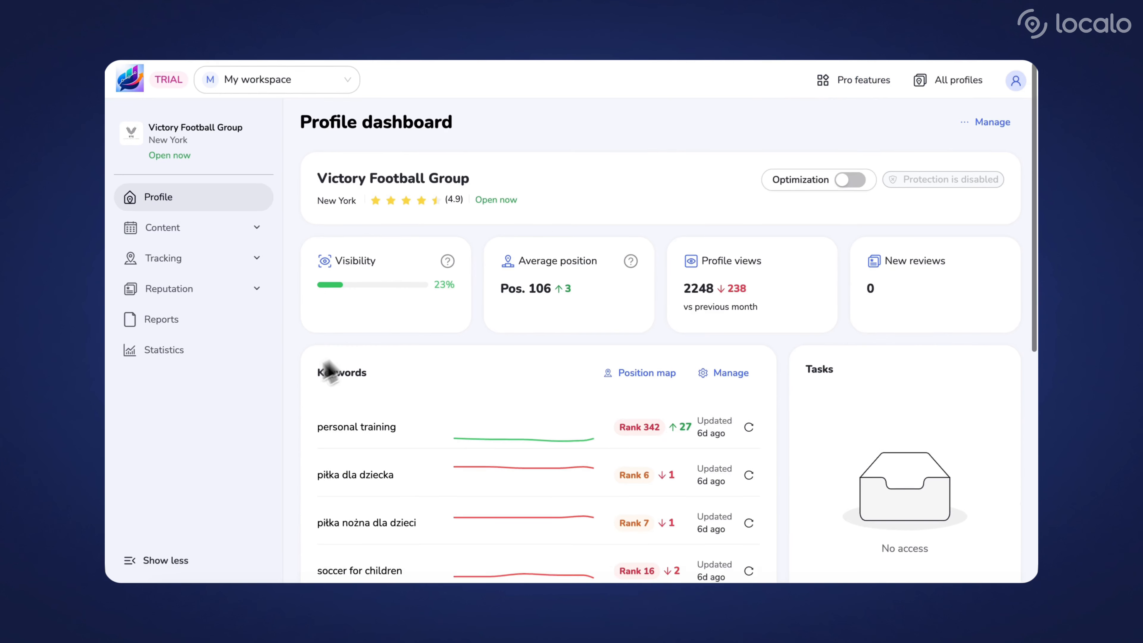
scroll(290, 377, down, 5)
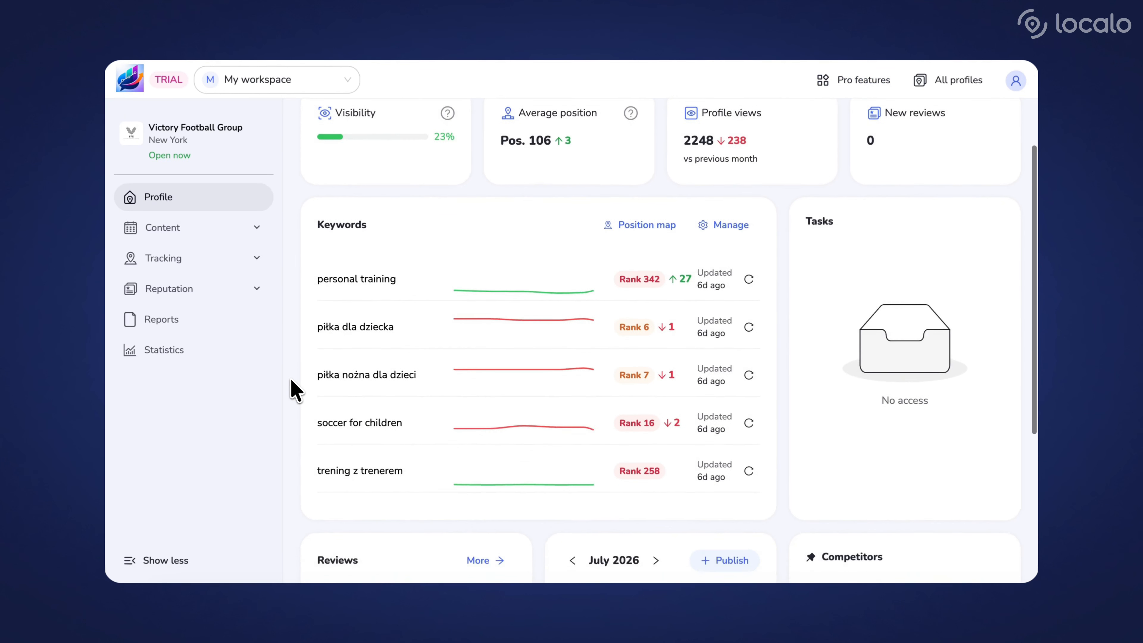
scroll(291, 379, down, 2)
scroll(291, 379, down, 3)
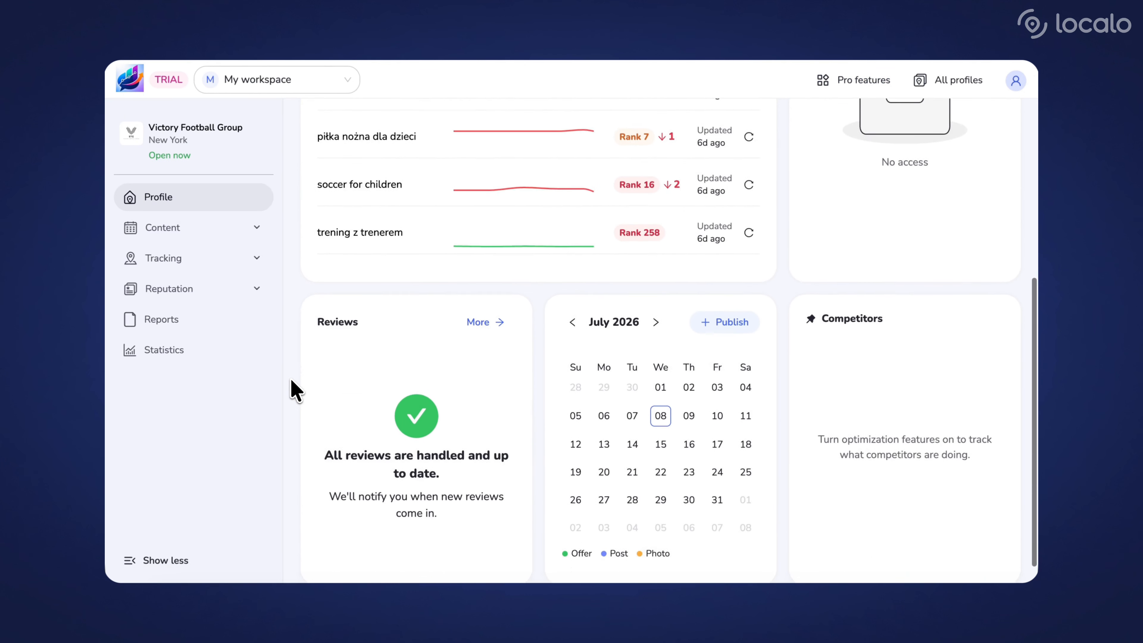
scroll(290, 377, up, 8)
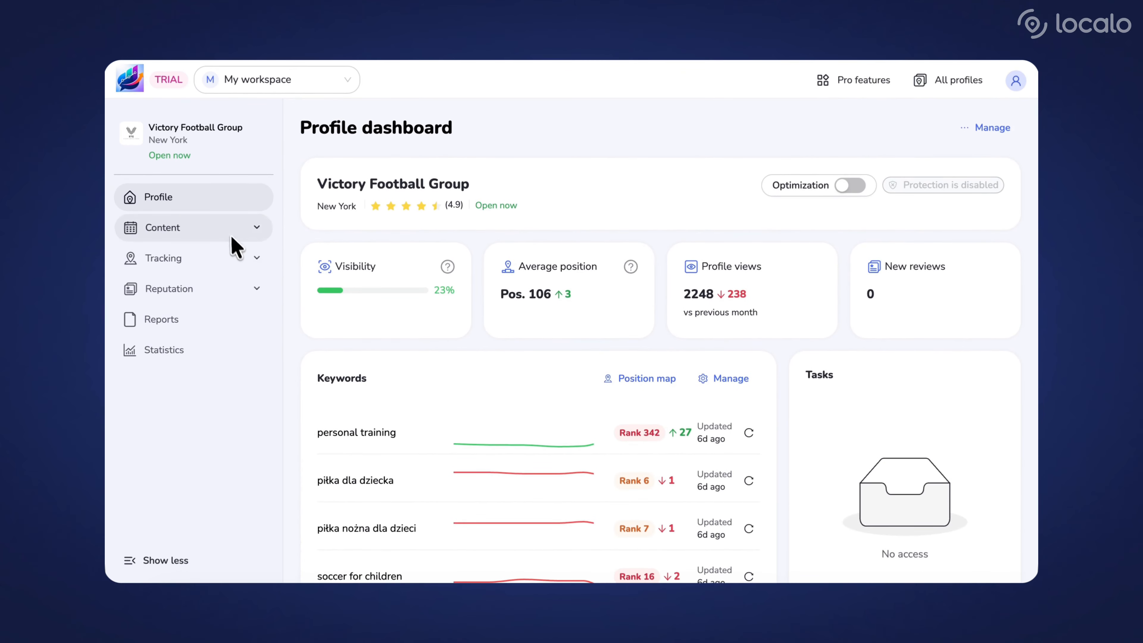
View the Photos and Posts content pages available to the guest for Victory Football Group
click(230, 230)
click(227, 262)
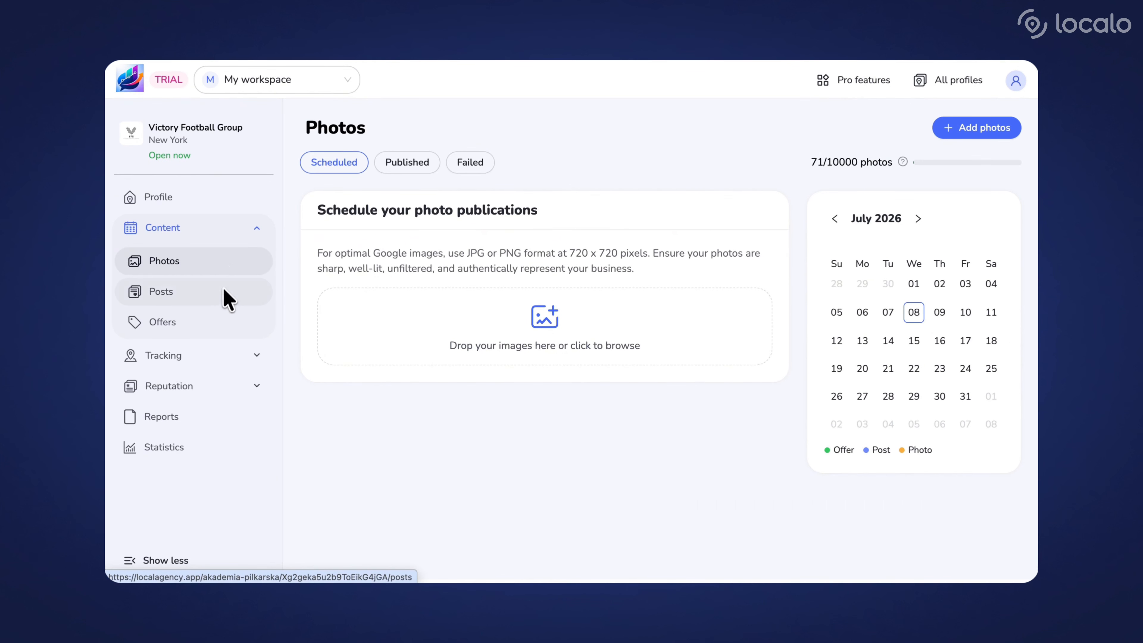
click(223, 293)
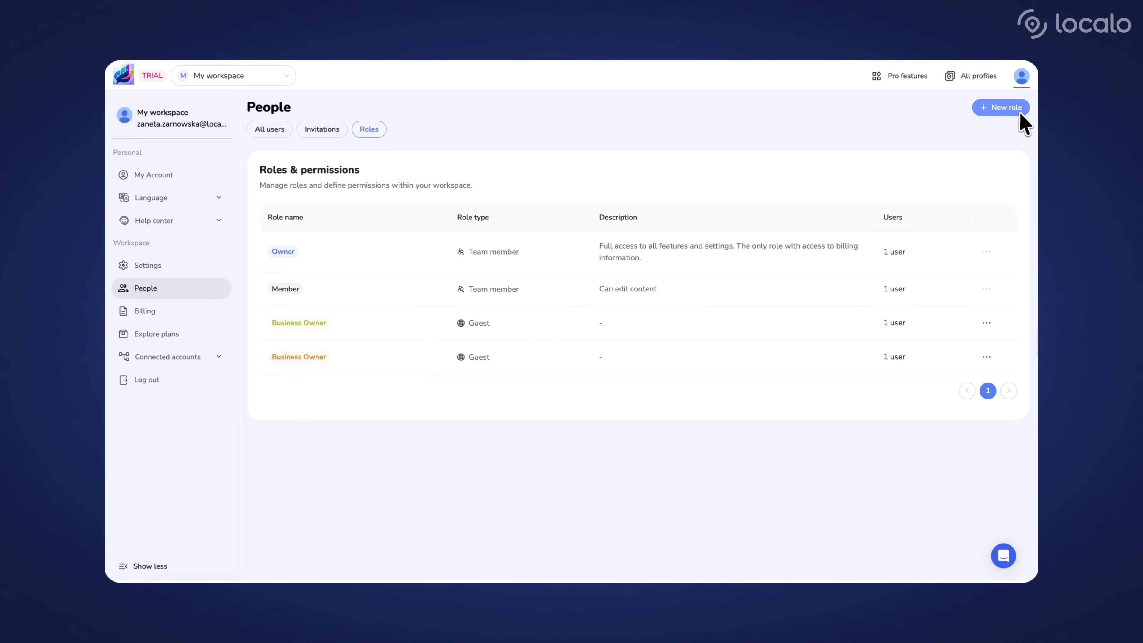
Start a new role in the owner's workspace named "Team member" with the grey tag colour
click(1018, 110)
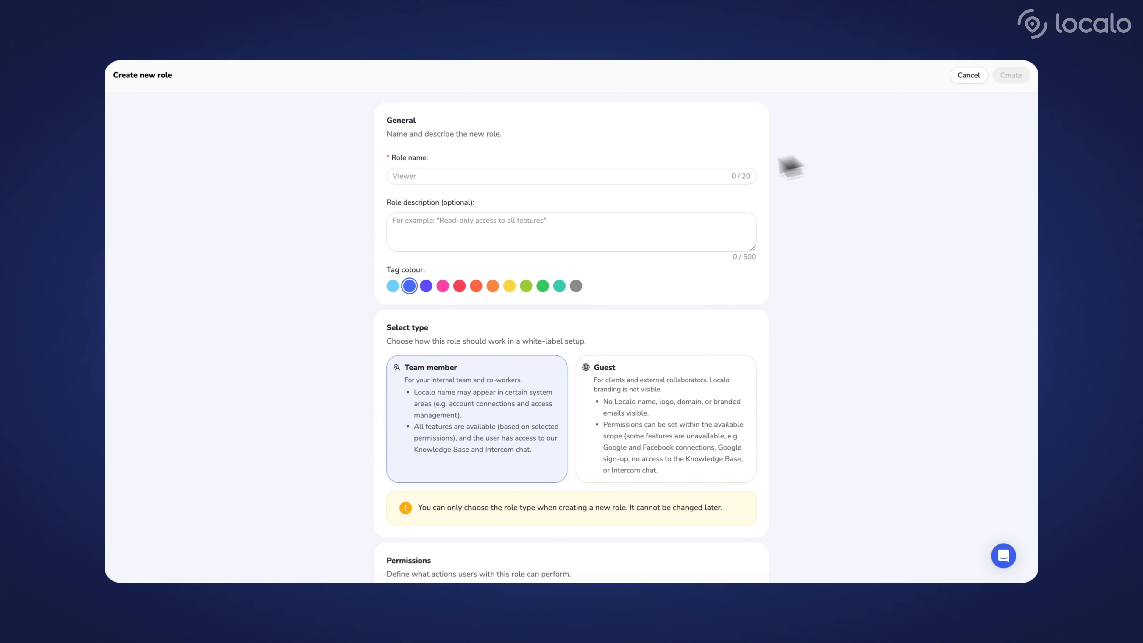
click(497, 176)
text(Team member)
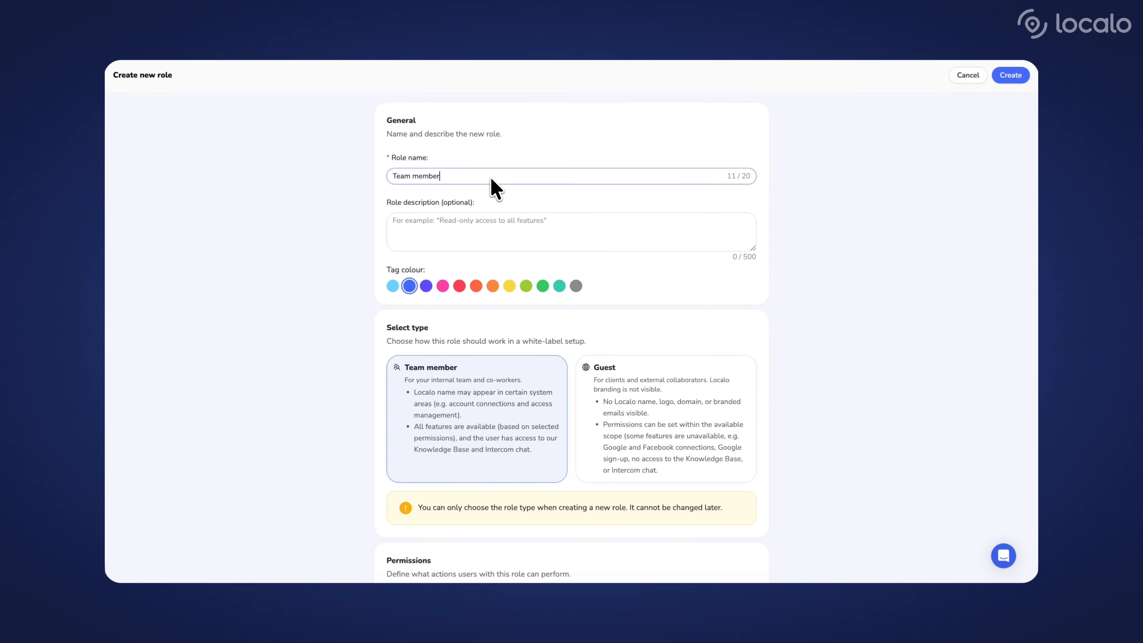
click(503, 227)
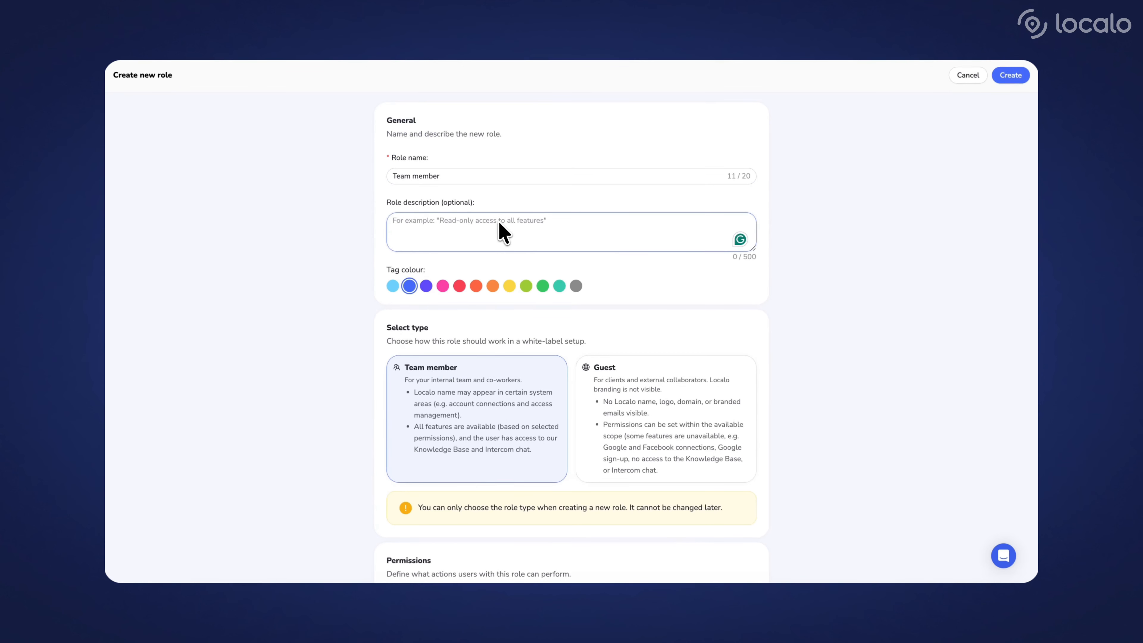
click(577, 287)
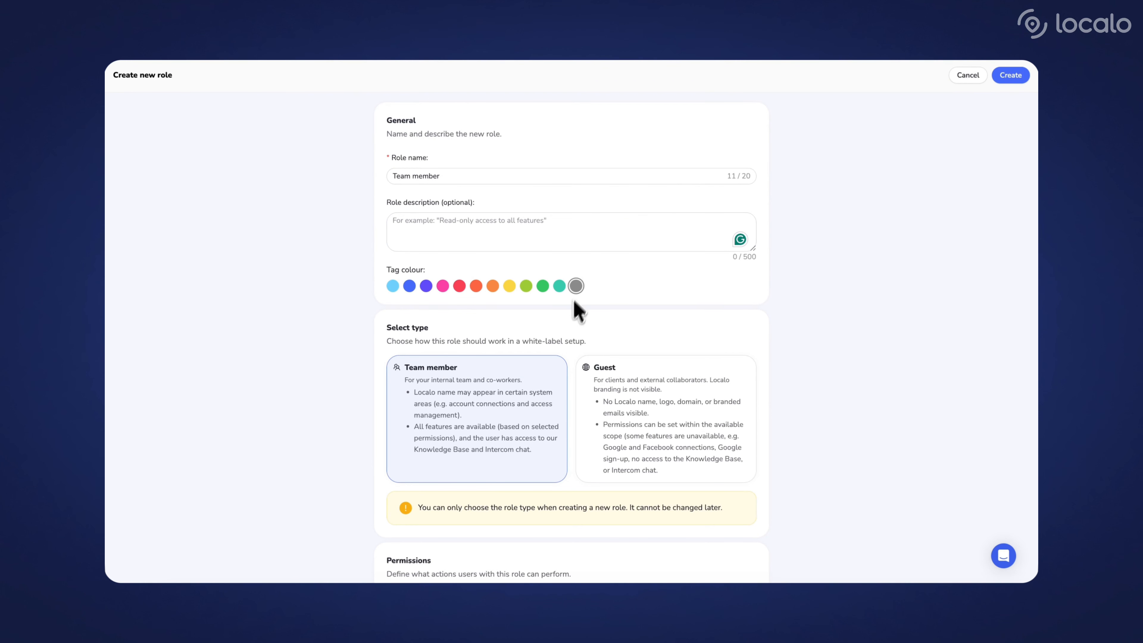
Keep the Team member type and set the role's Global functions permissions to Full access
scroll(548, 496, down, 7)
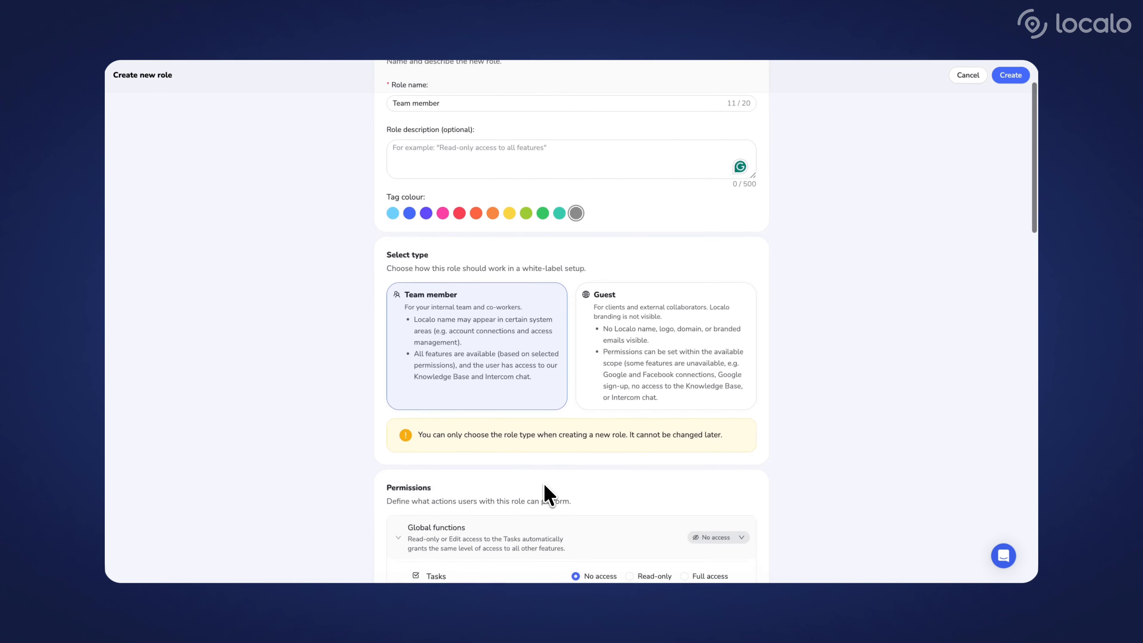
scroll(548, 496, down, 3)
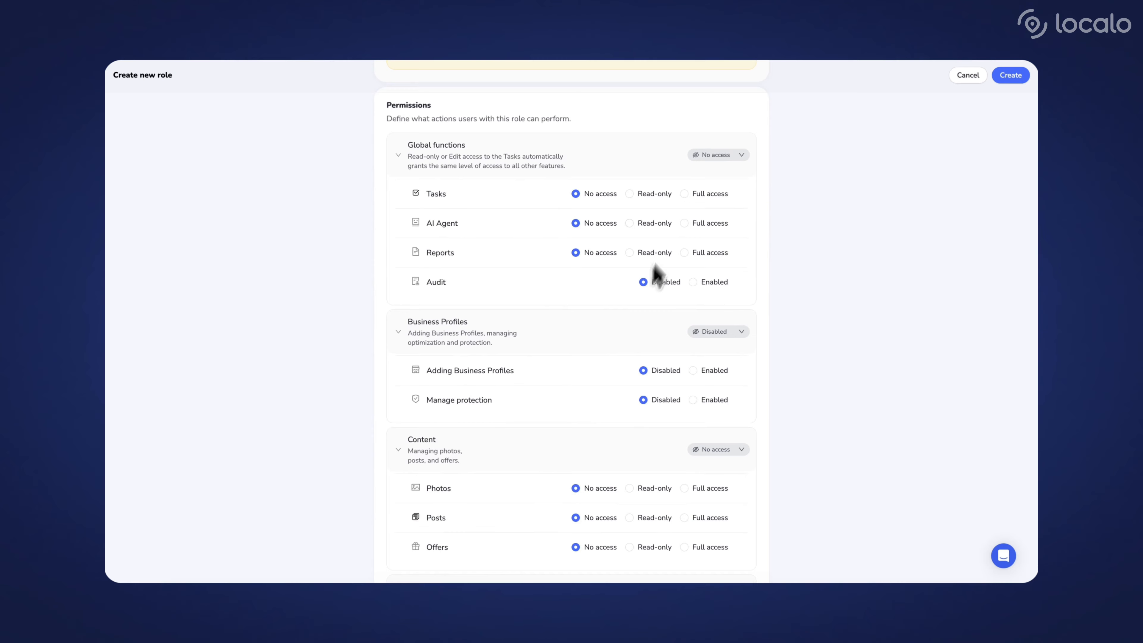
click(724, 160)
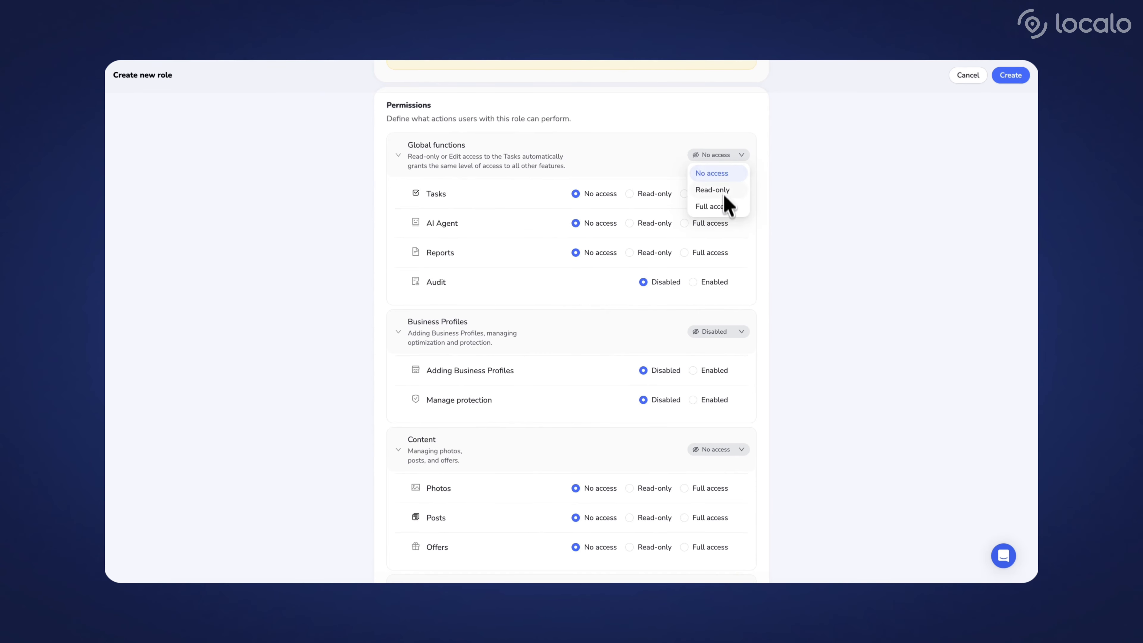
click(721, 207)
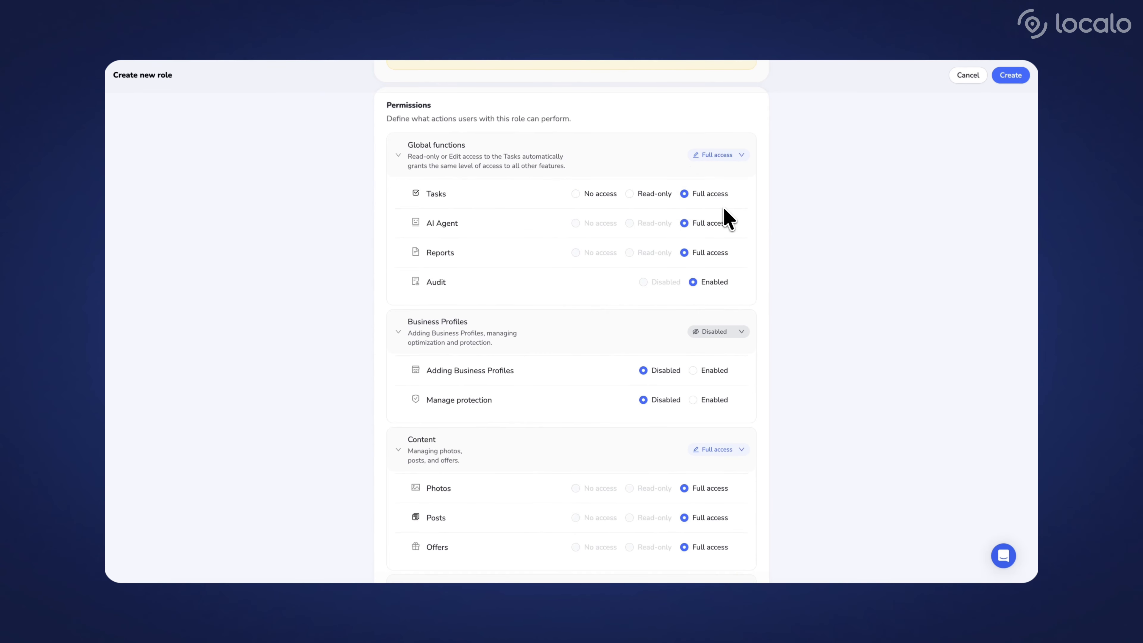
Check the role's remaining permissions down to the Workspace section and create the role
scroll(723, 207, down, 5)
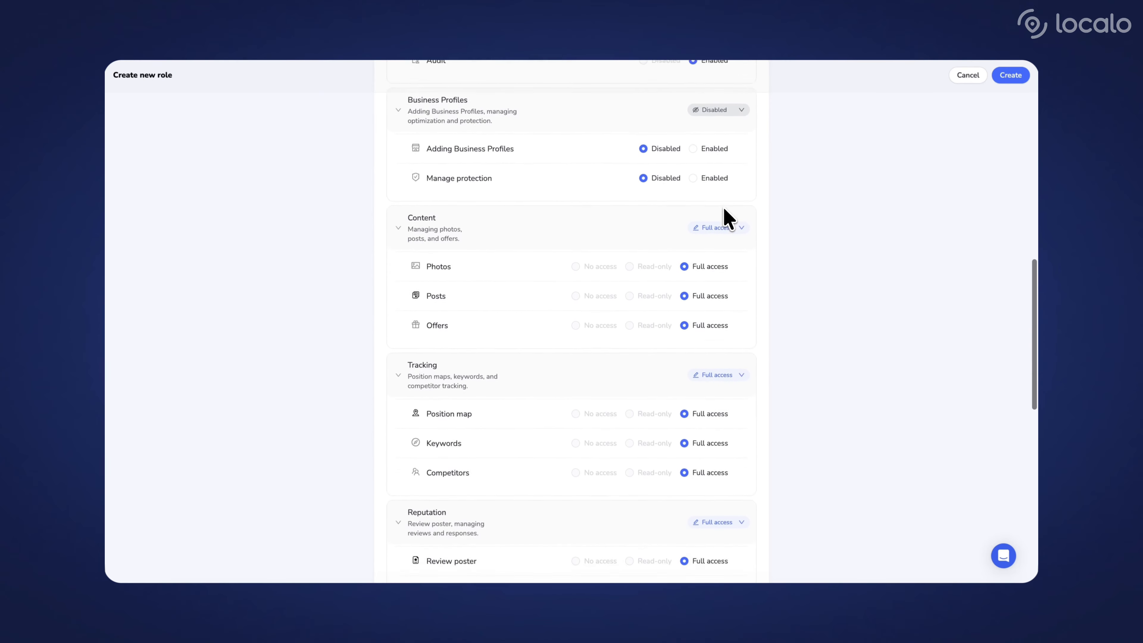
scroll(723, 207, down, 5)
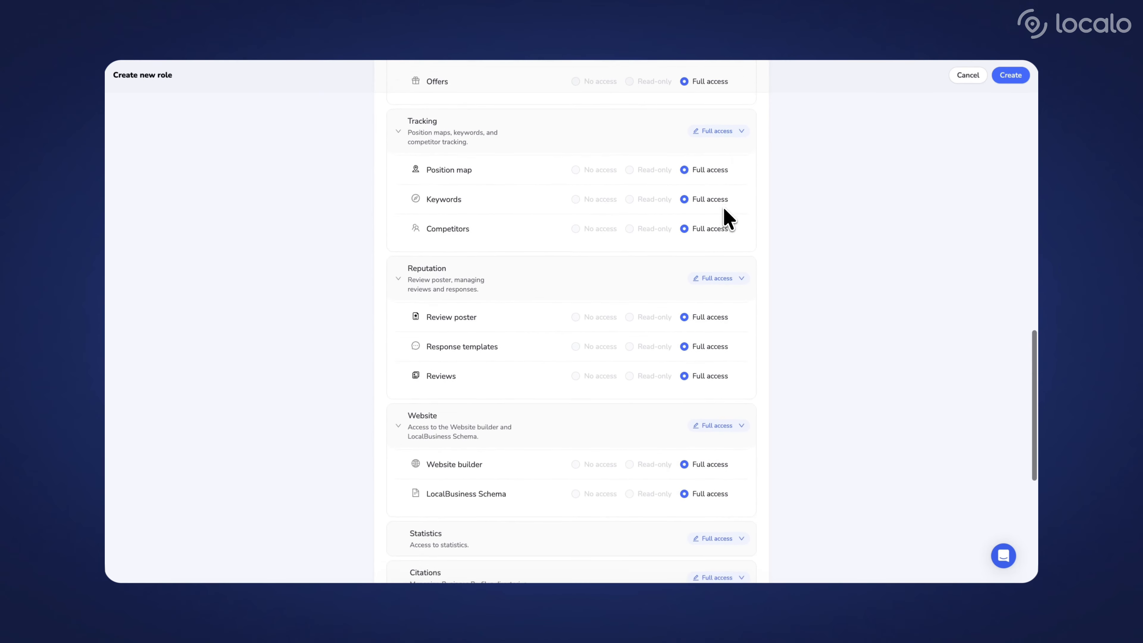
scroll(723, 208, down, 7)
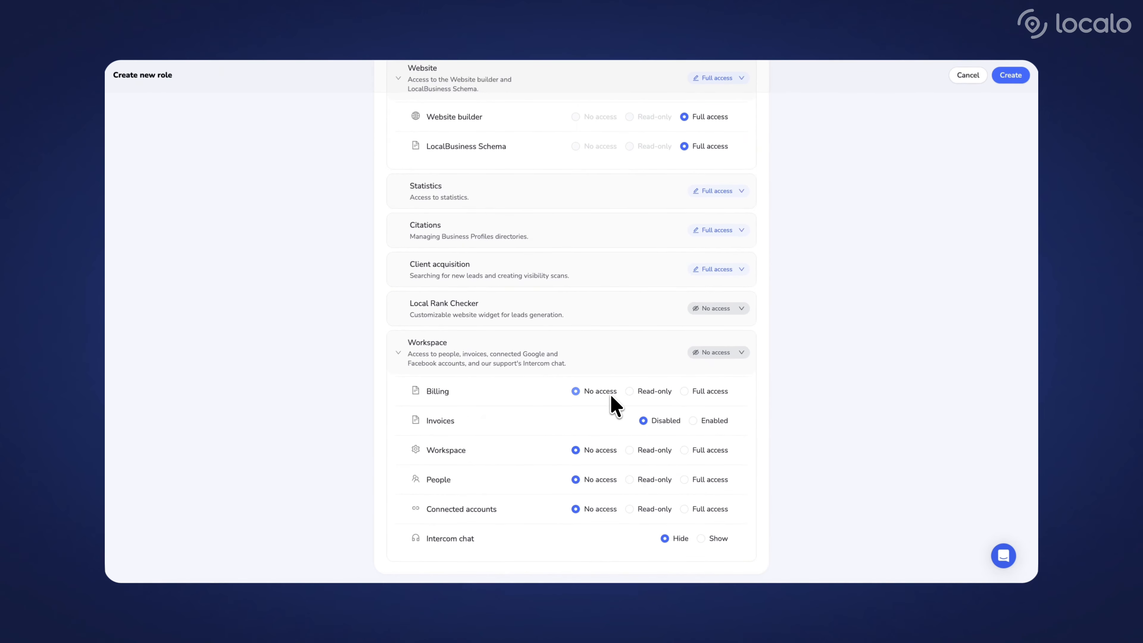
click(1010, 77)
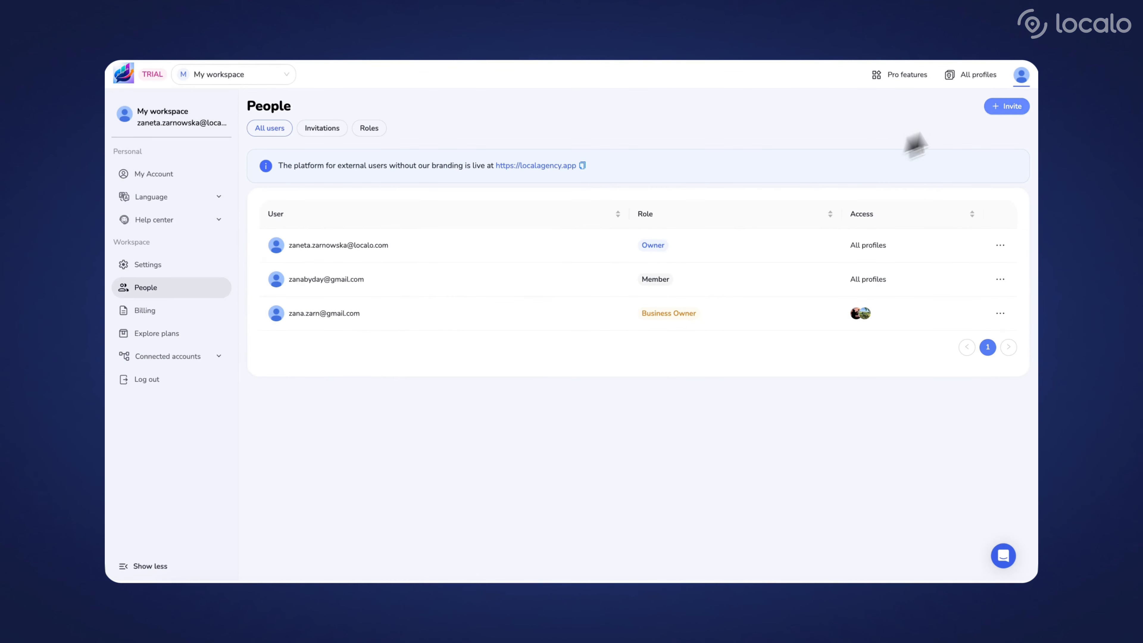
Invite the colleague by e-mail as Team member type with the Team member role and access to all profiles in the workspace
click(1000, 109)
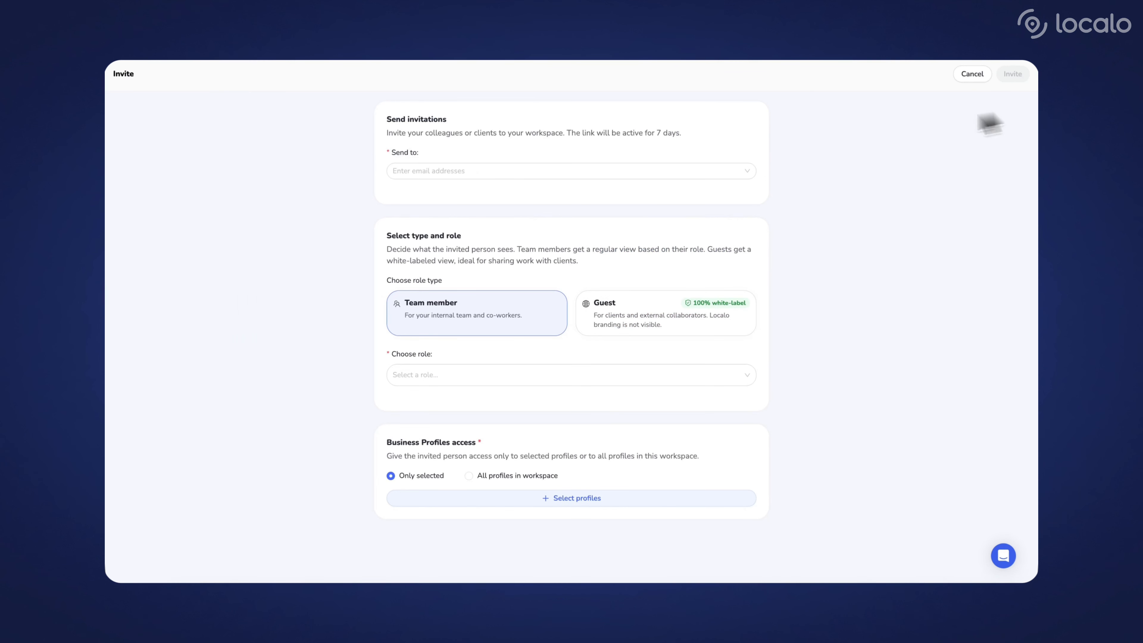
click(649, 173)
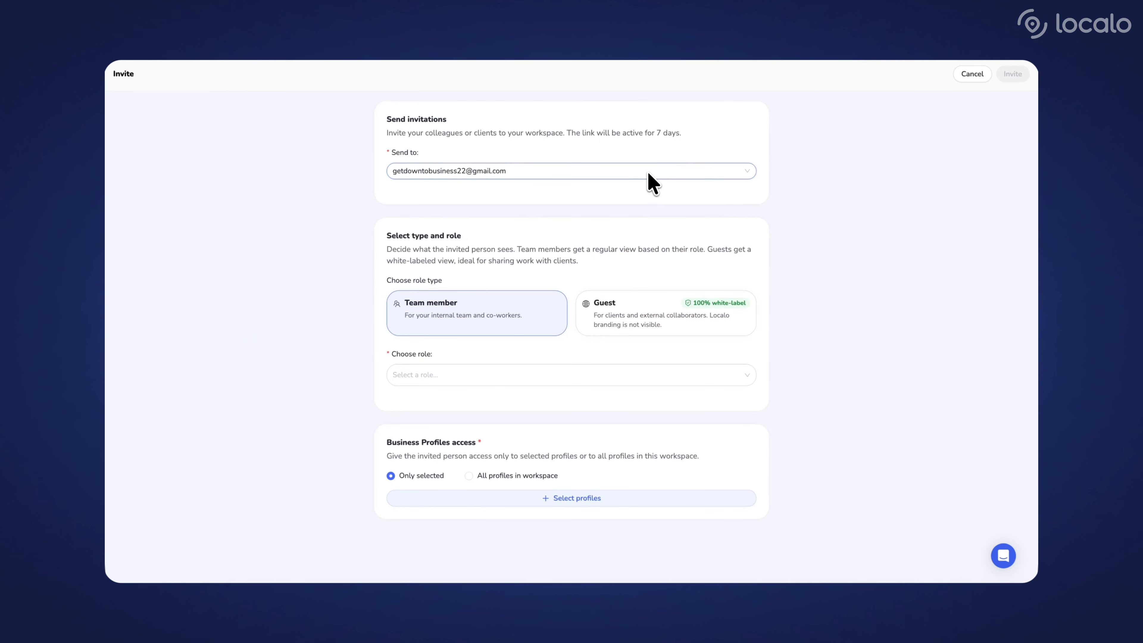
key(Return)
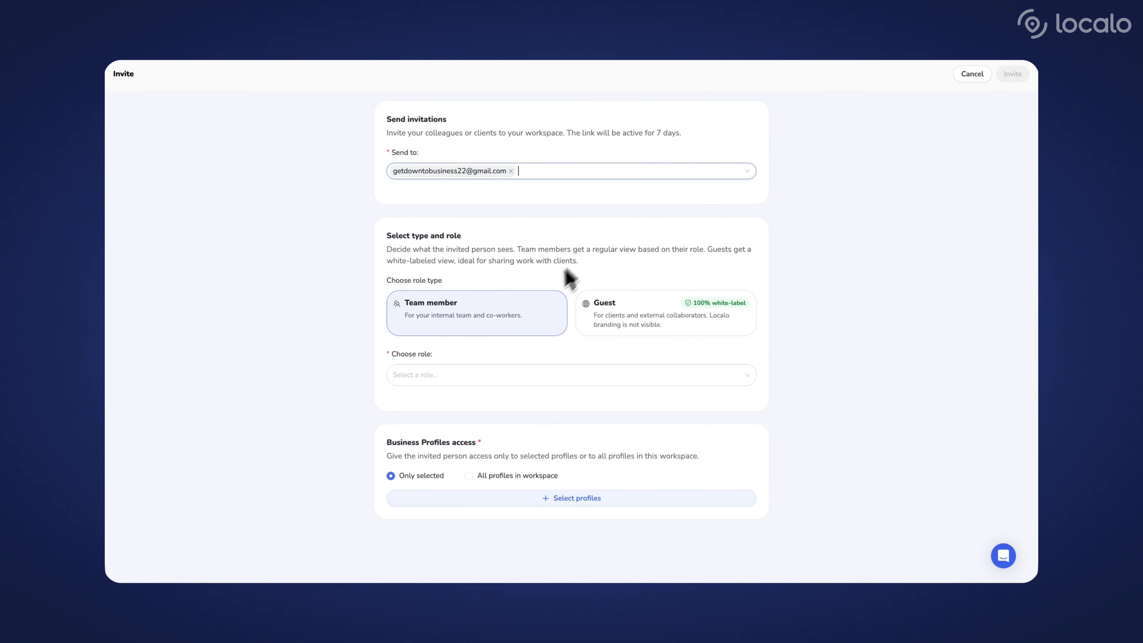
click(515, 375)
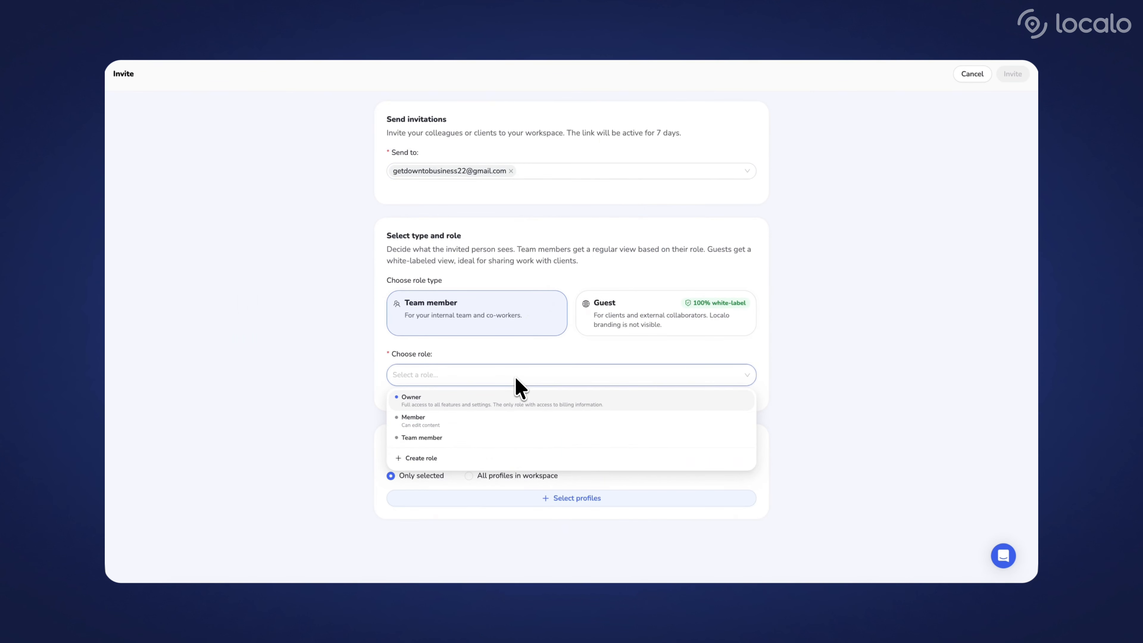
click(510, 439)
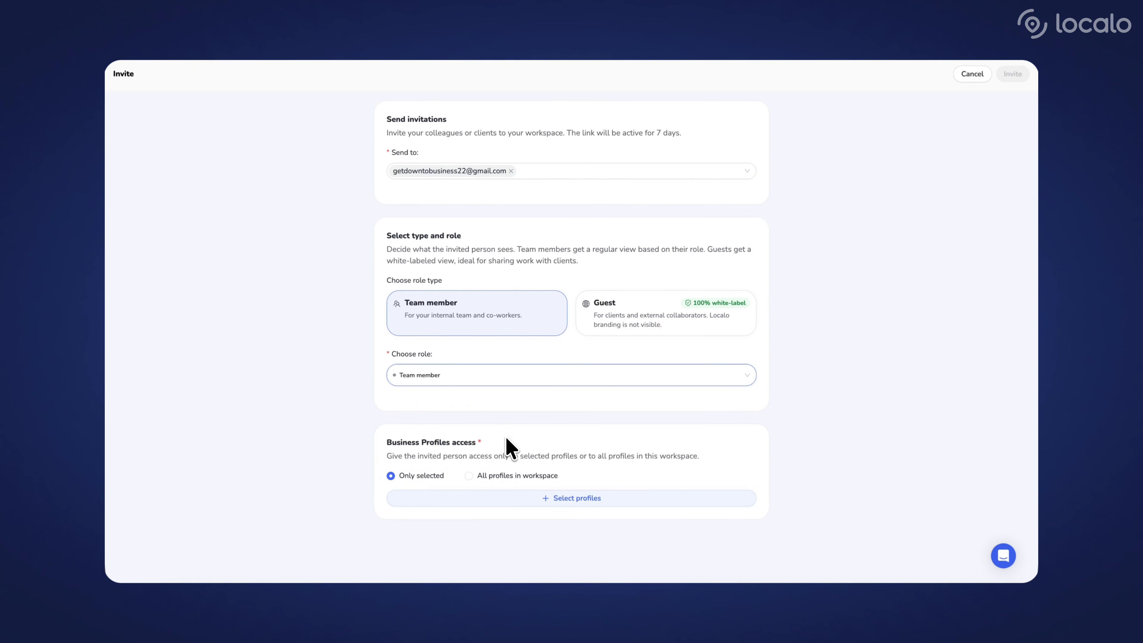
click(494, 477)
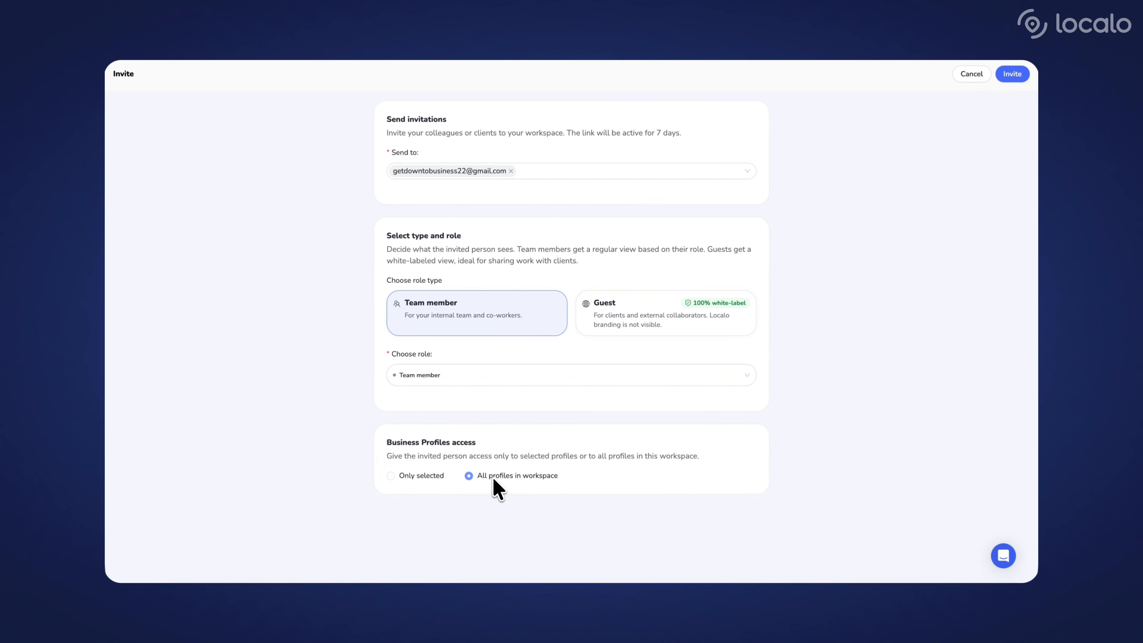
click(1012, 74)
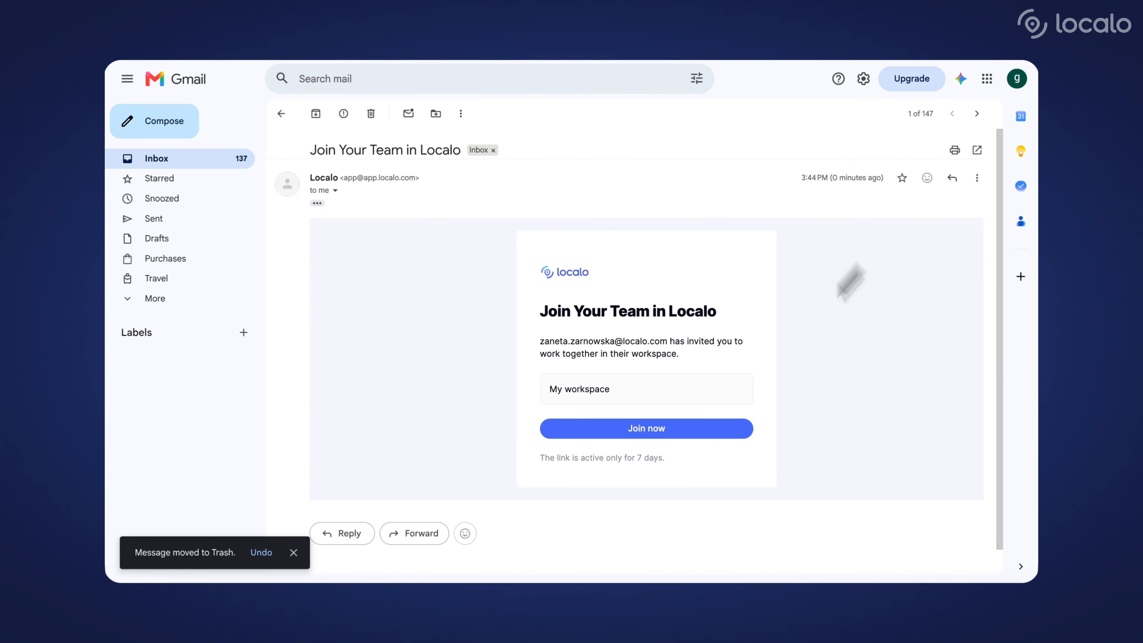
Join the workspace from the team invitation e-mail in Gmail, logging in to Localo with the account password to accept it
click(706, 430)
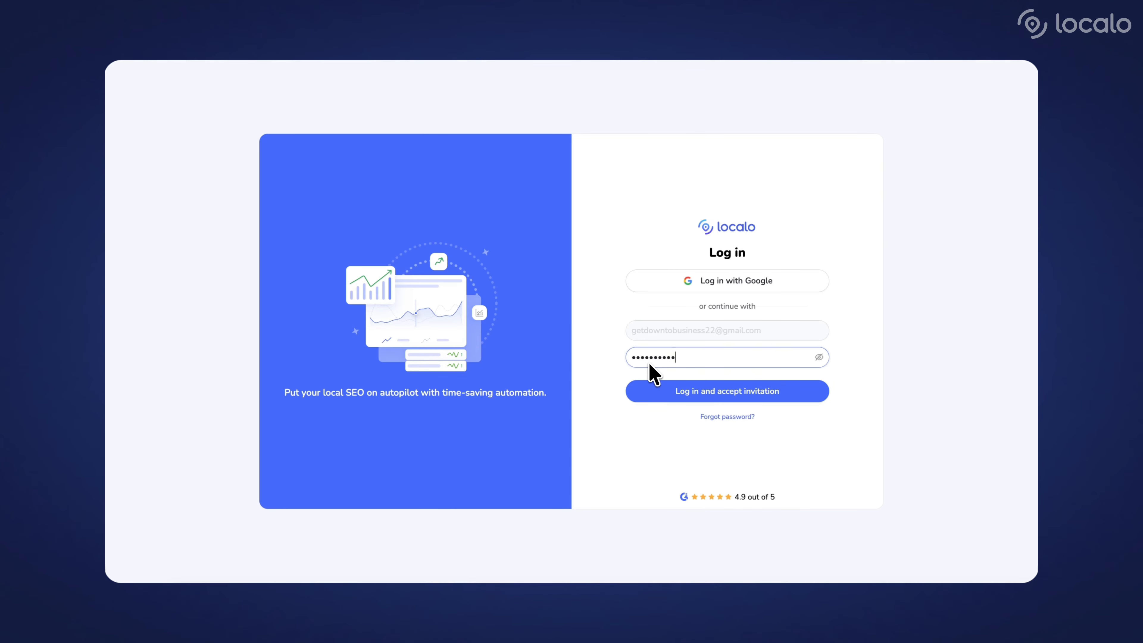
click(691, 391)
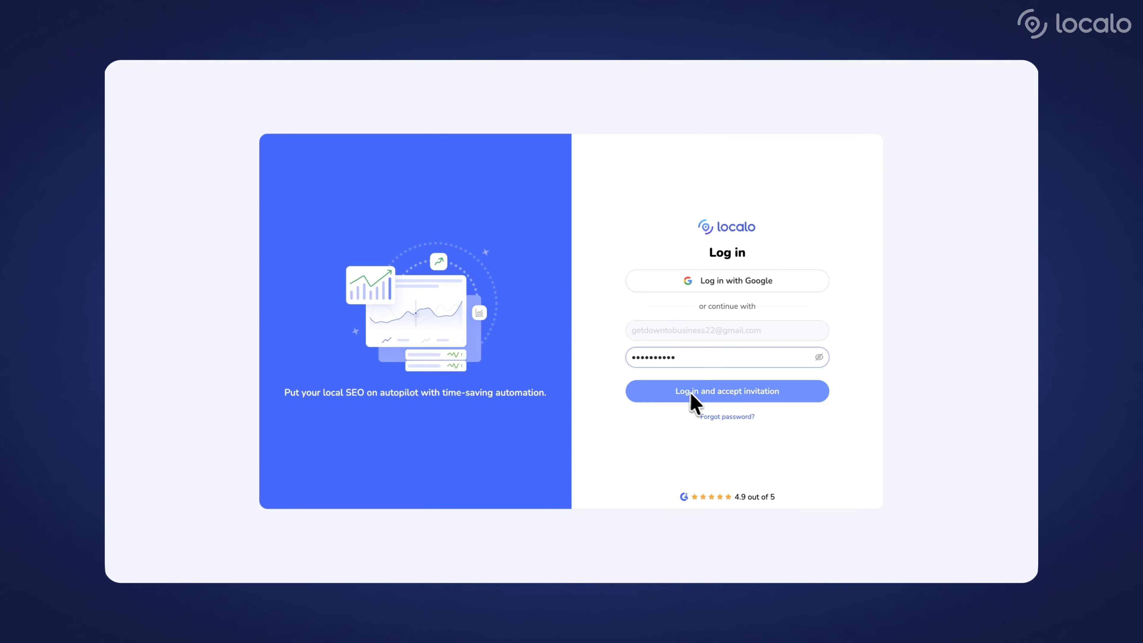
click(707, 396)
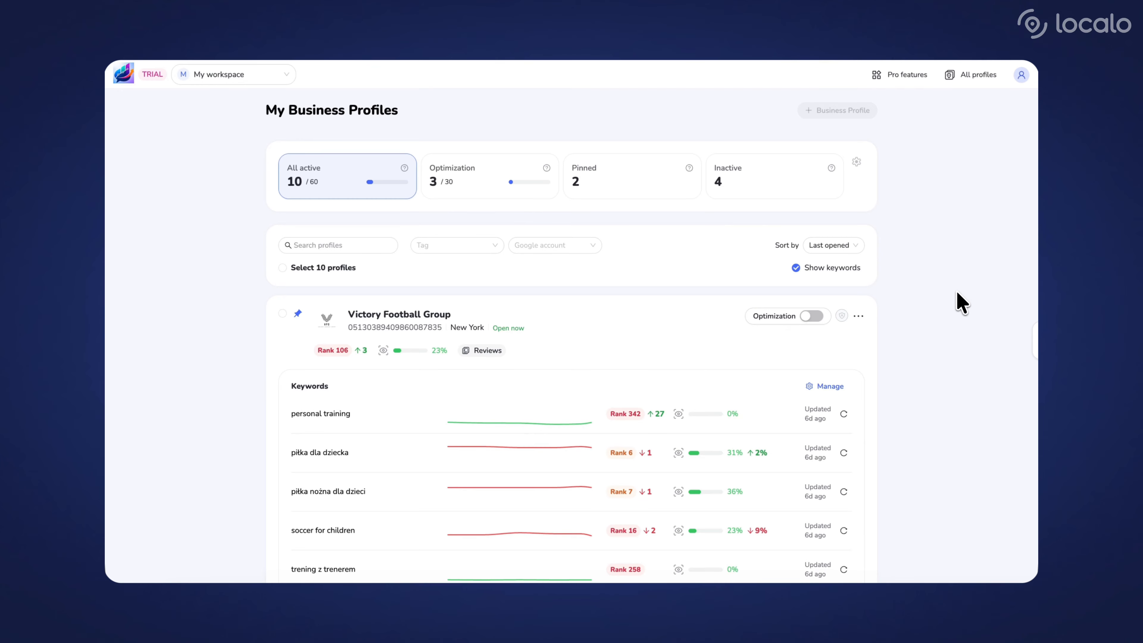
Look through the business profiles that the team member can access in the workspace
scroll(961, 302, down, 6)
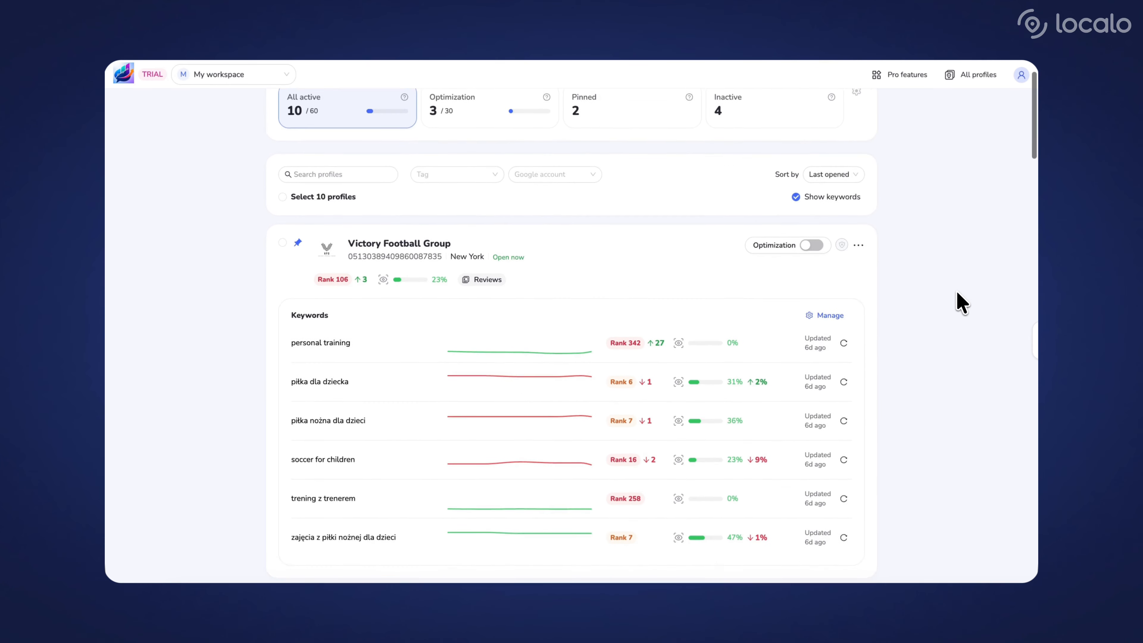
scroll(957, 292, down, 8)
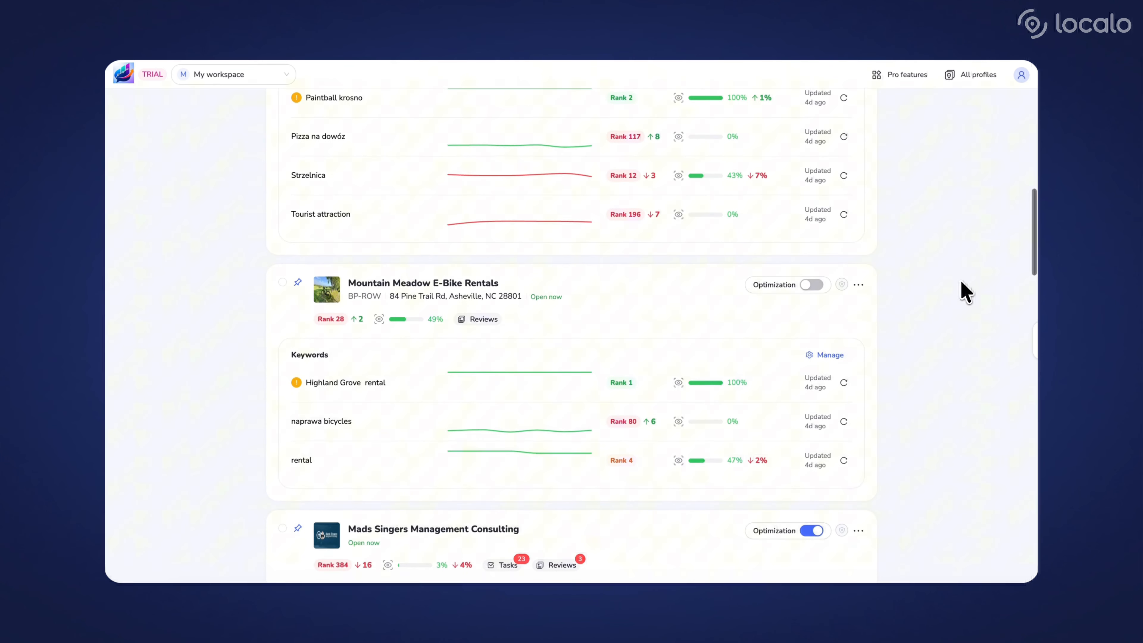
scroll(966, 293, up, 15)
Examine the team member's Pro features: Reports manager, Client acquisition and Reviews manager
click(910, 81)
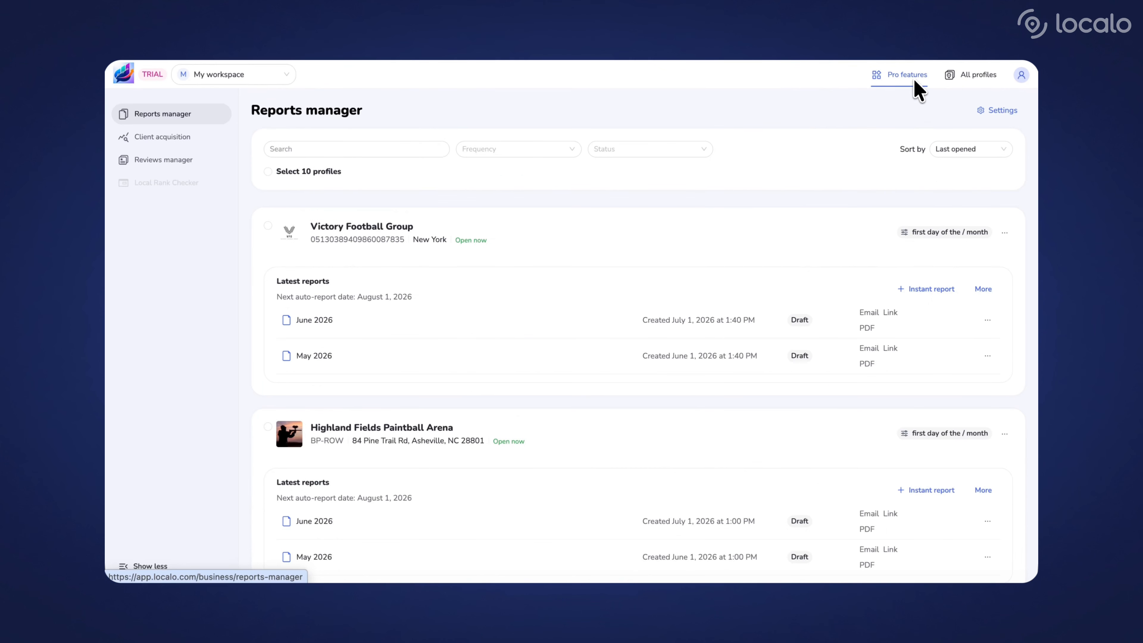
click(204, 141)
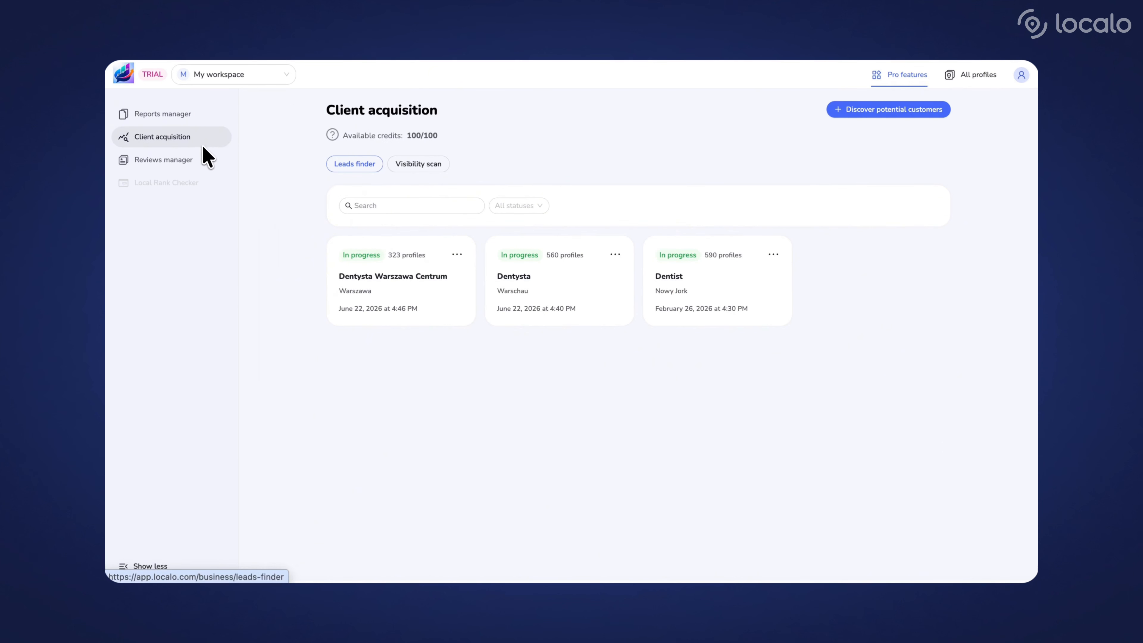
click(202, 166)
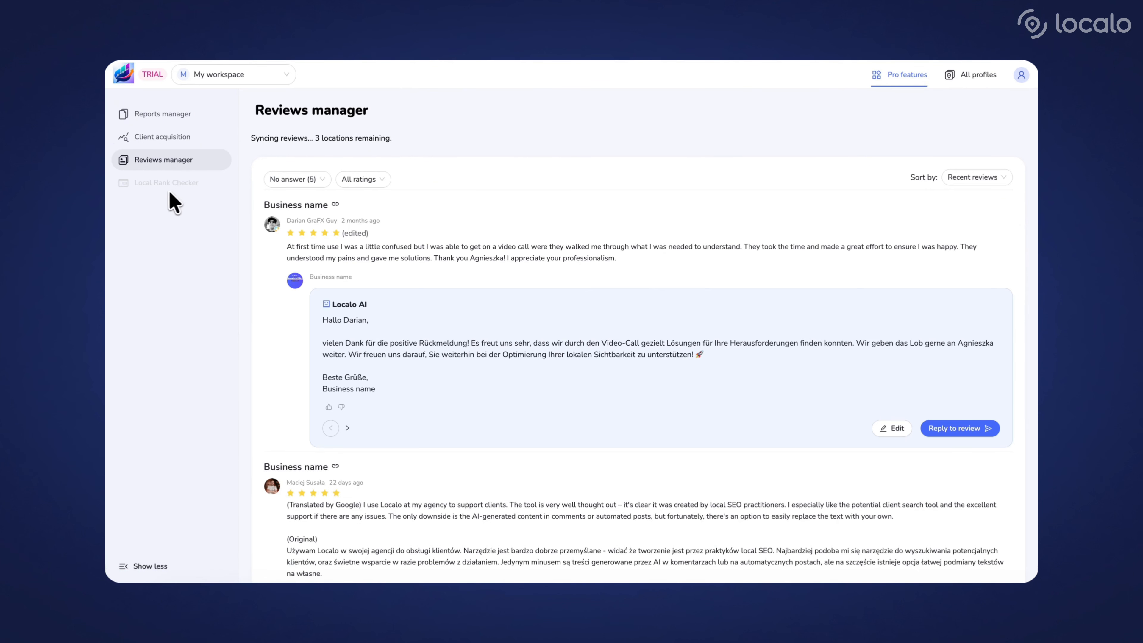